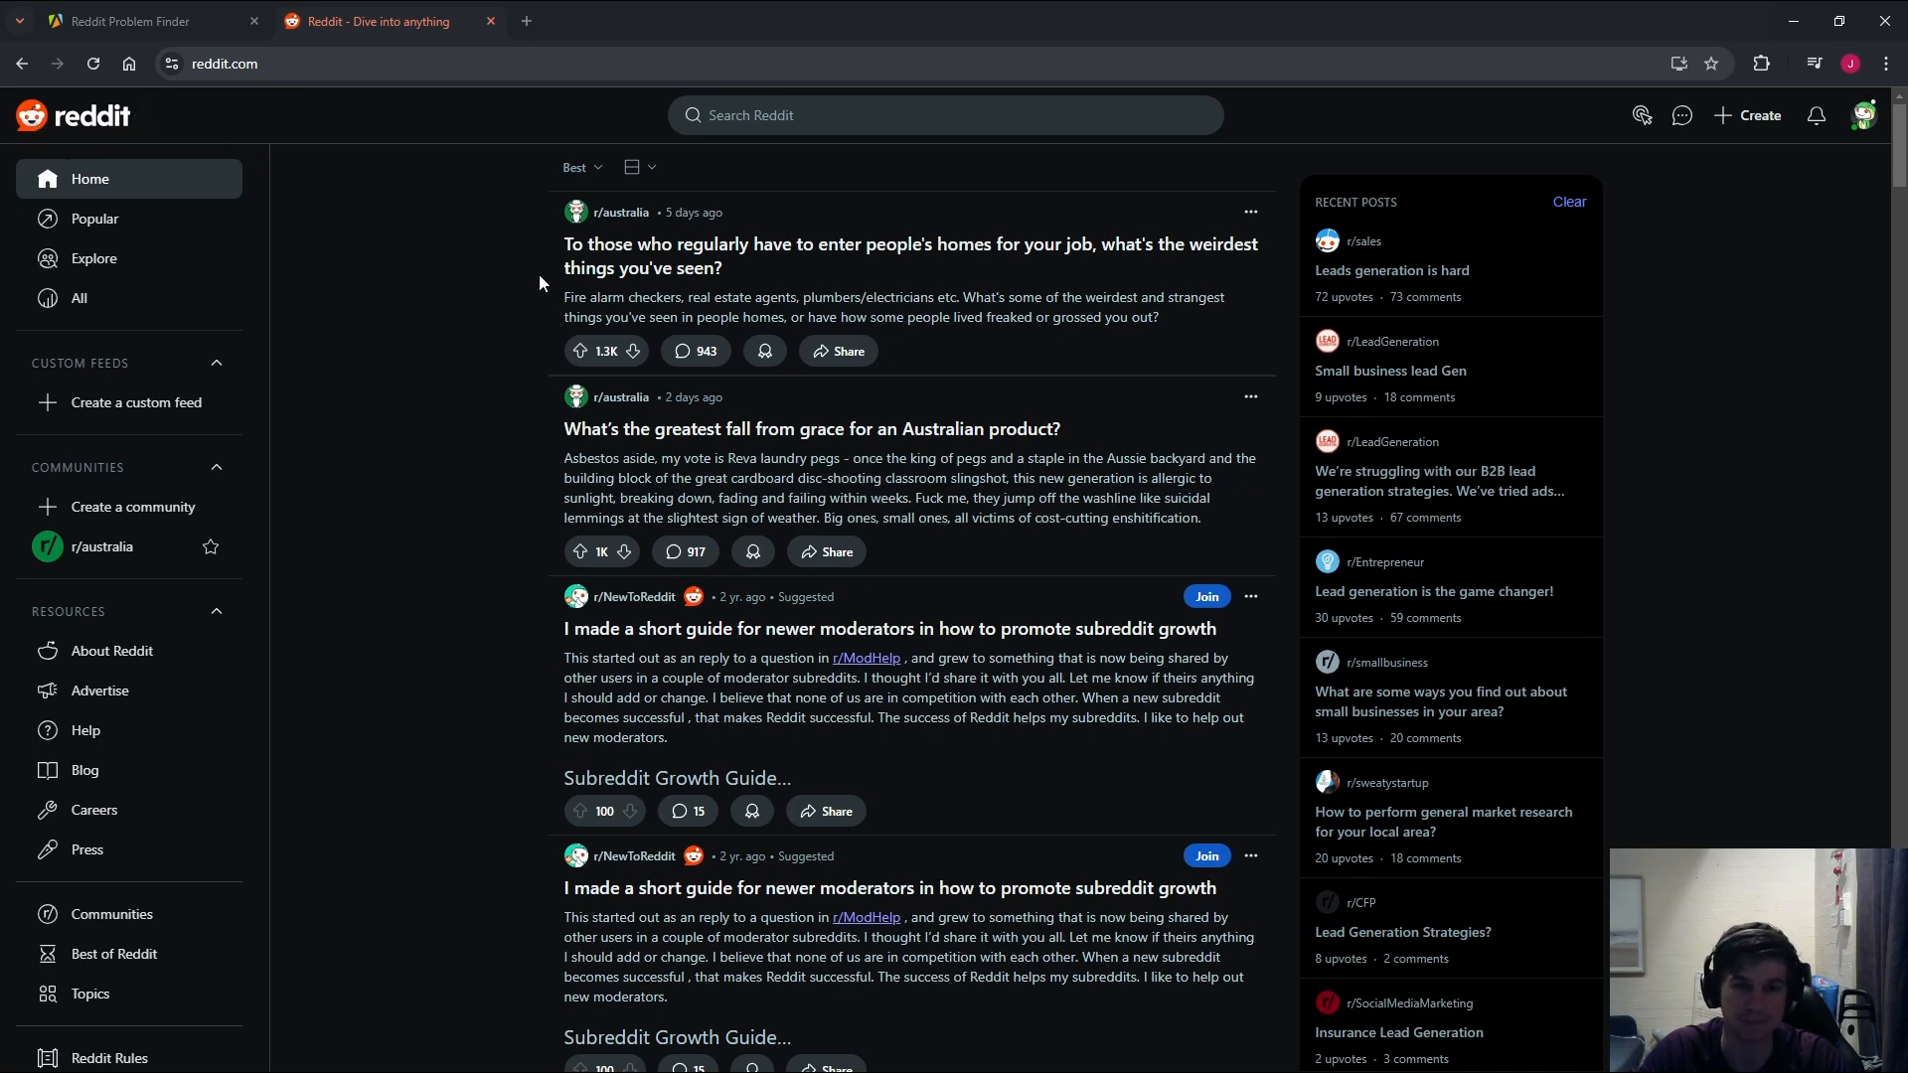
Step: Search Reddit for the recent query "buisness lead generation"
{"action": "left_click", "coordinate": [812, 115]}
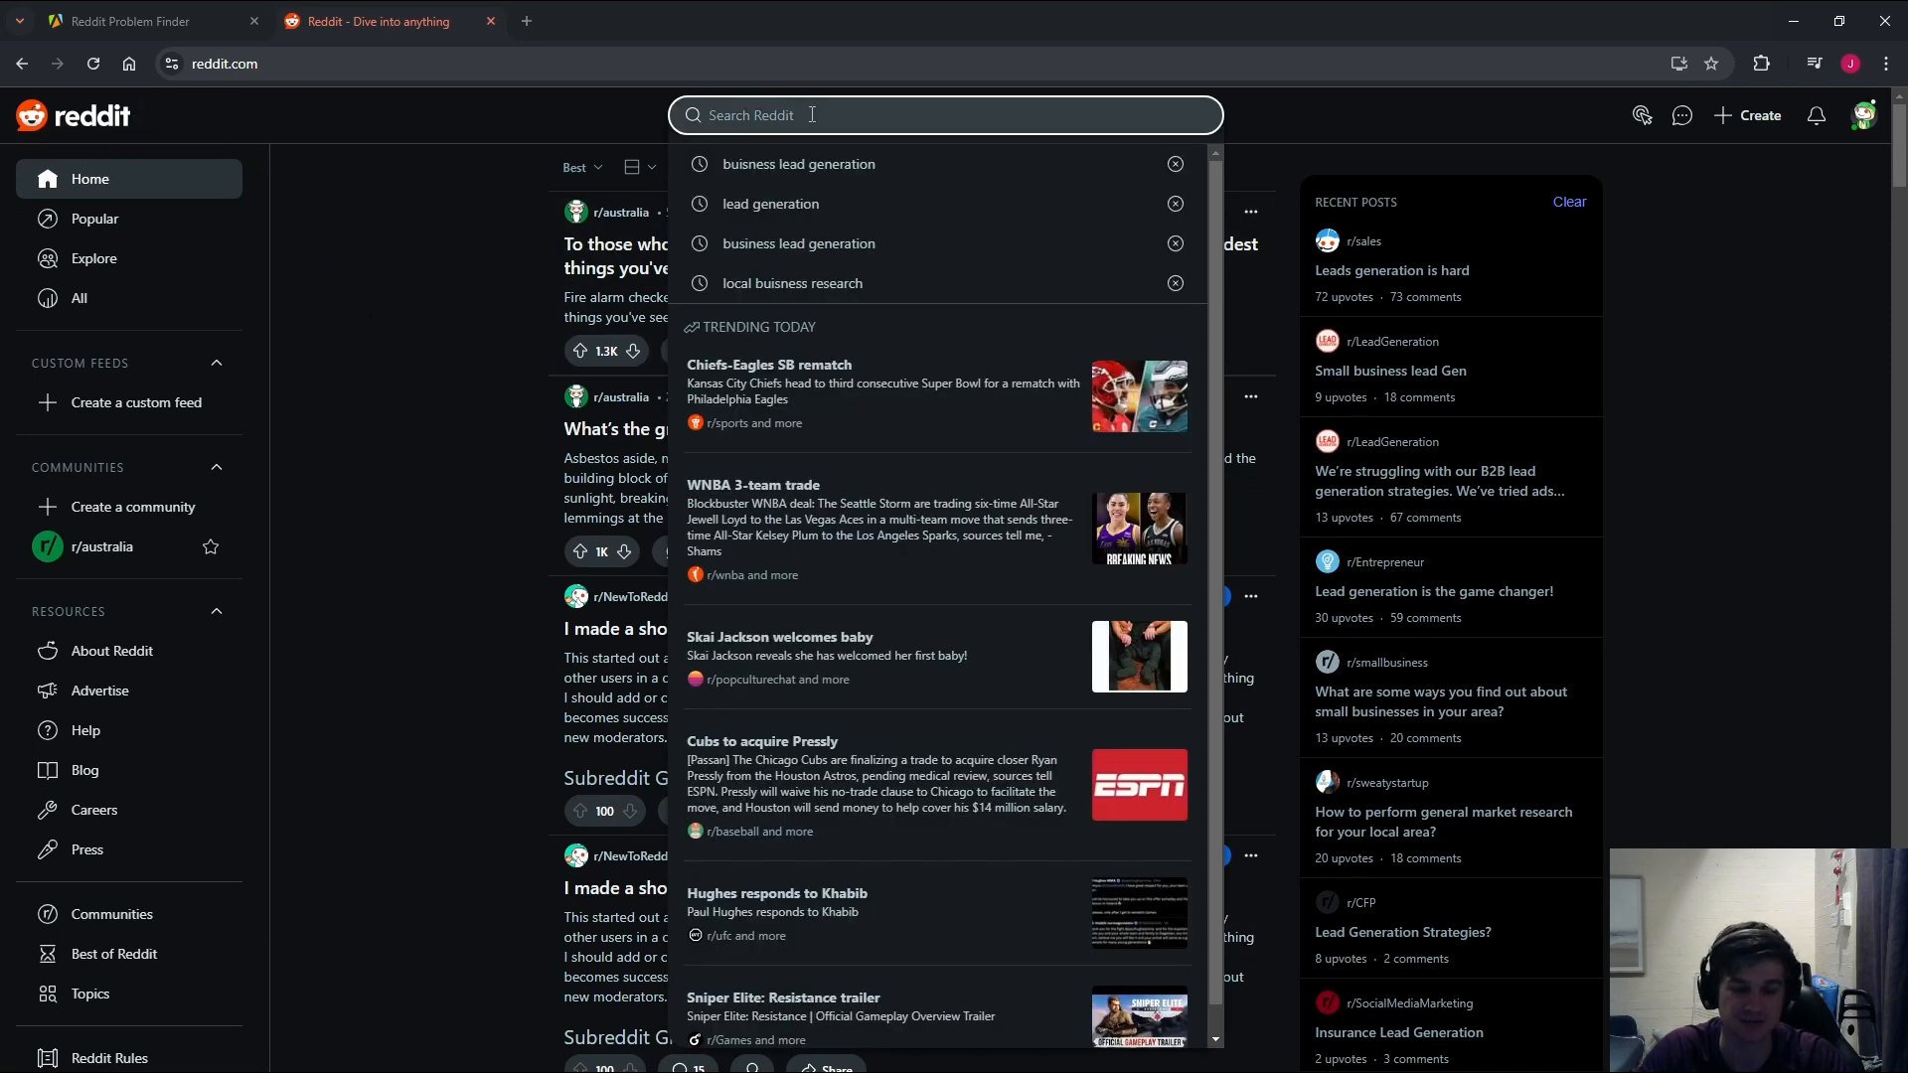
{"action": "key", "text": "Down"}
{"action": "key", "text": "Return"}
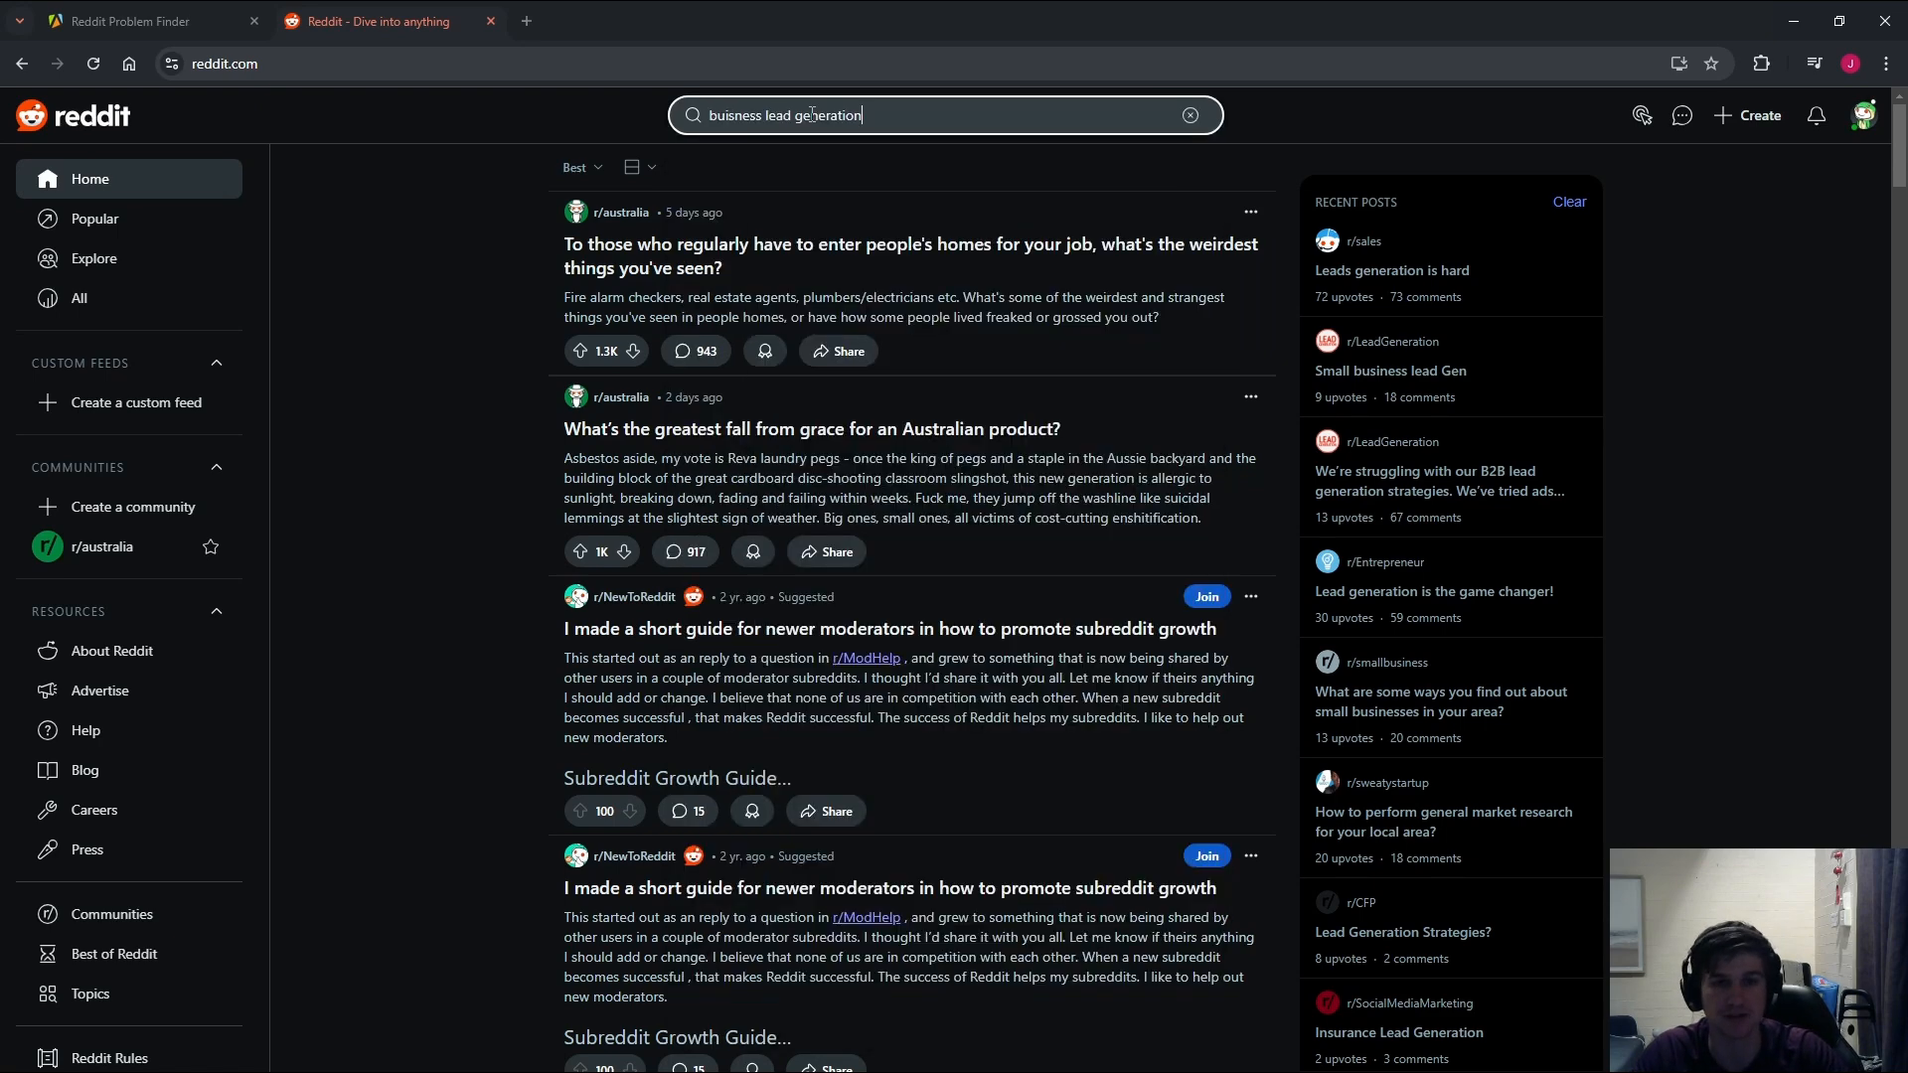
{"action": "key", "text": "Return"}
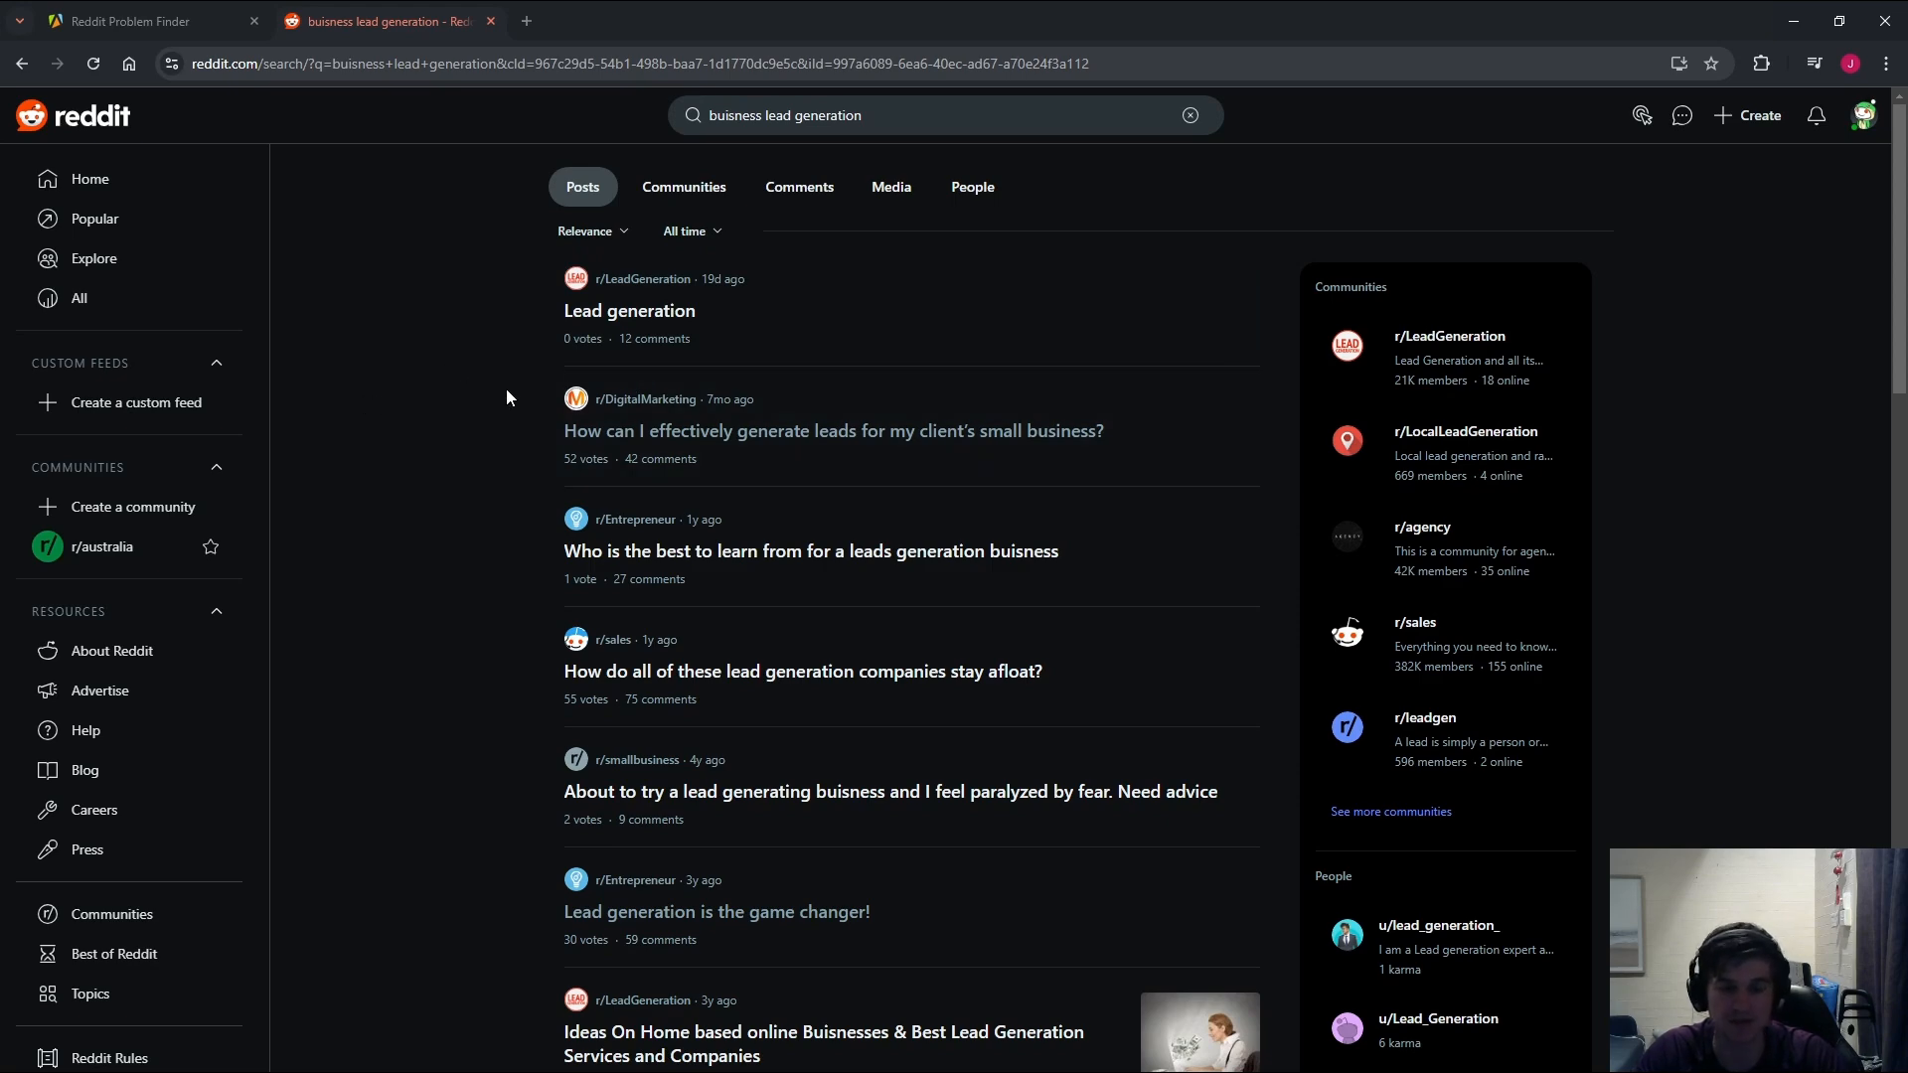
Step: Look through the post results and open the r/LeadGeneration post "Small business lead Gen"
{"action": "scroll", "coordinate": [770, 487], "scroll_direction": "down", "scroll_amount": 4}
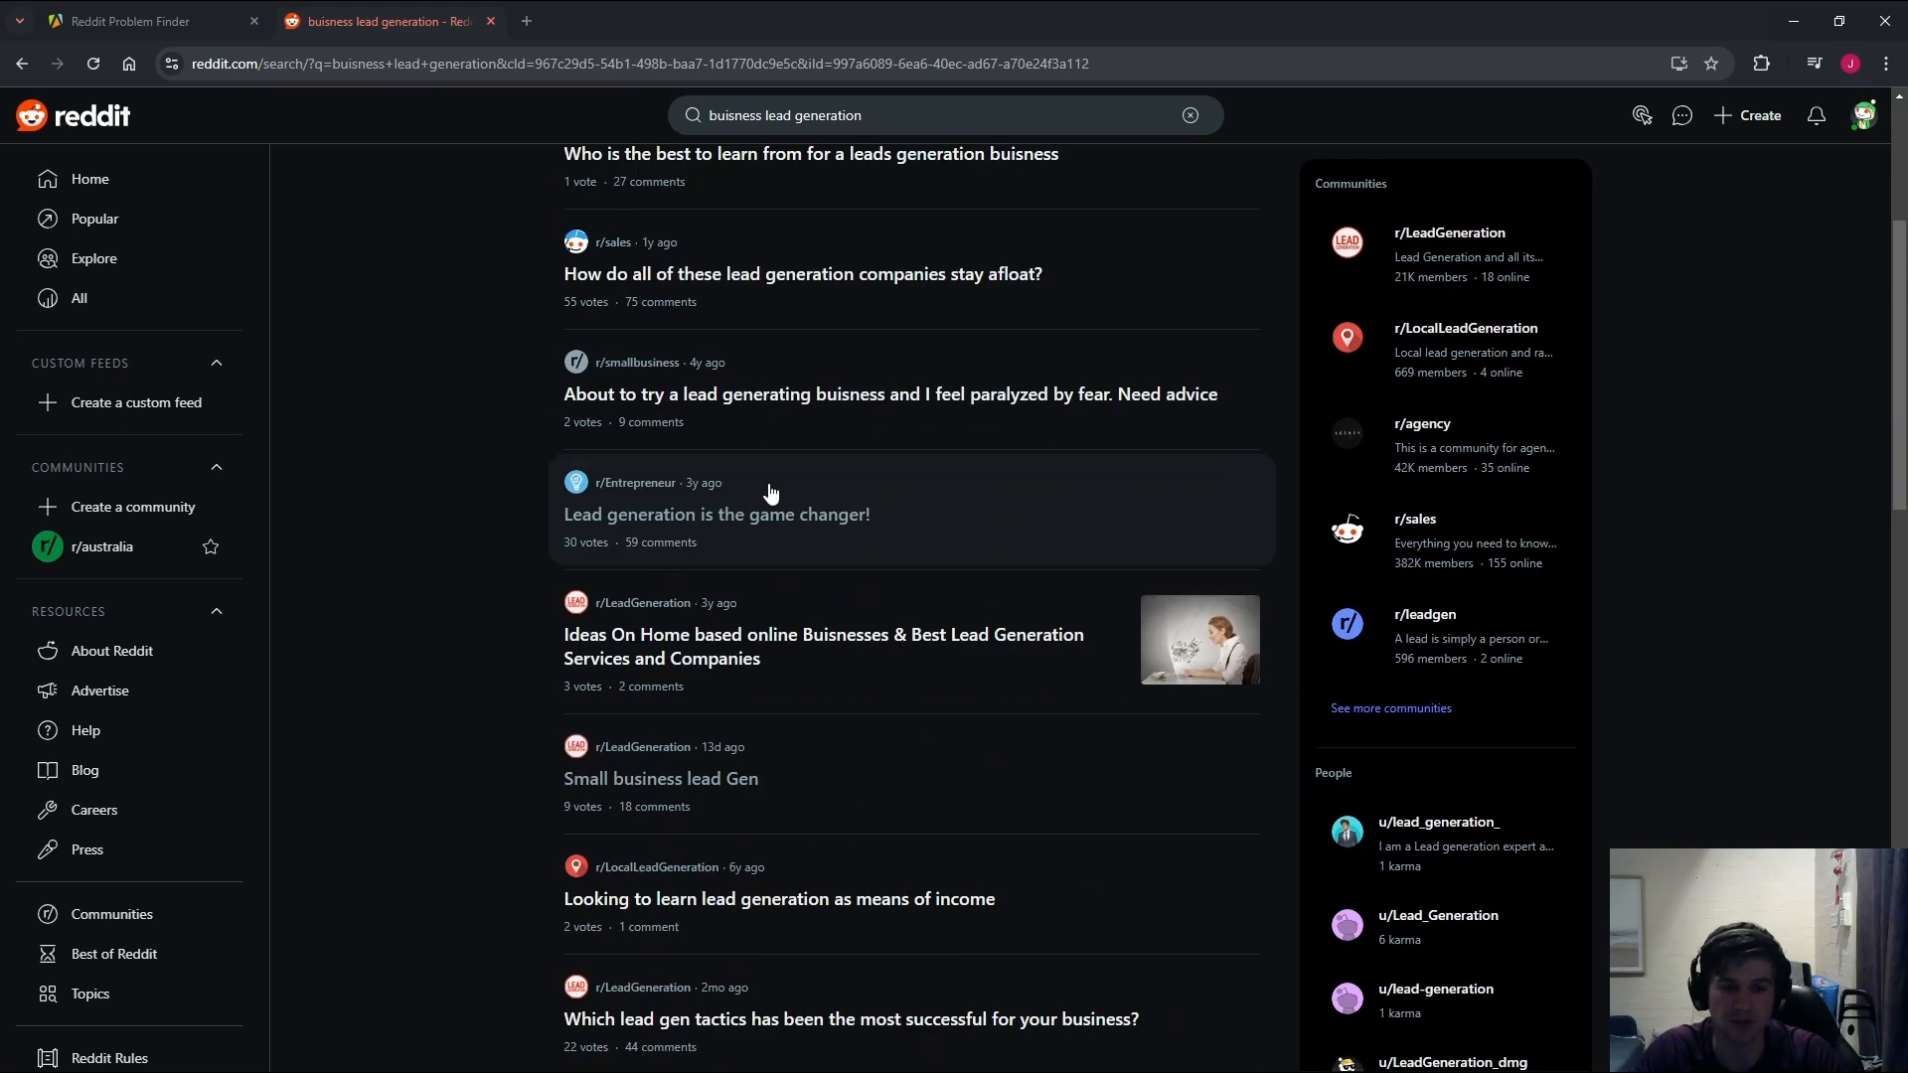
{"action": "scroll", "coordinate": [767, 507], "scroll_direction": "down", "scroll_amount": 1}
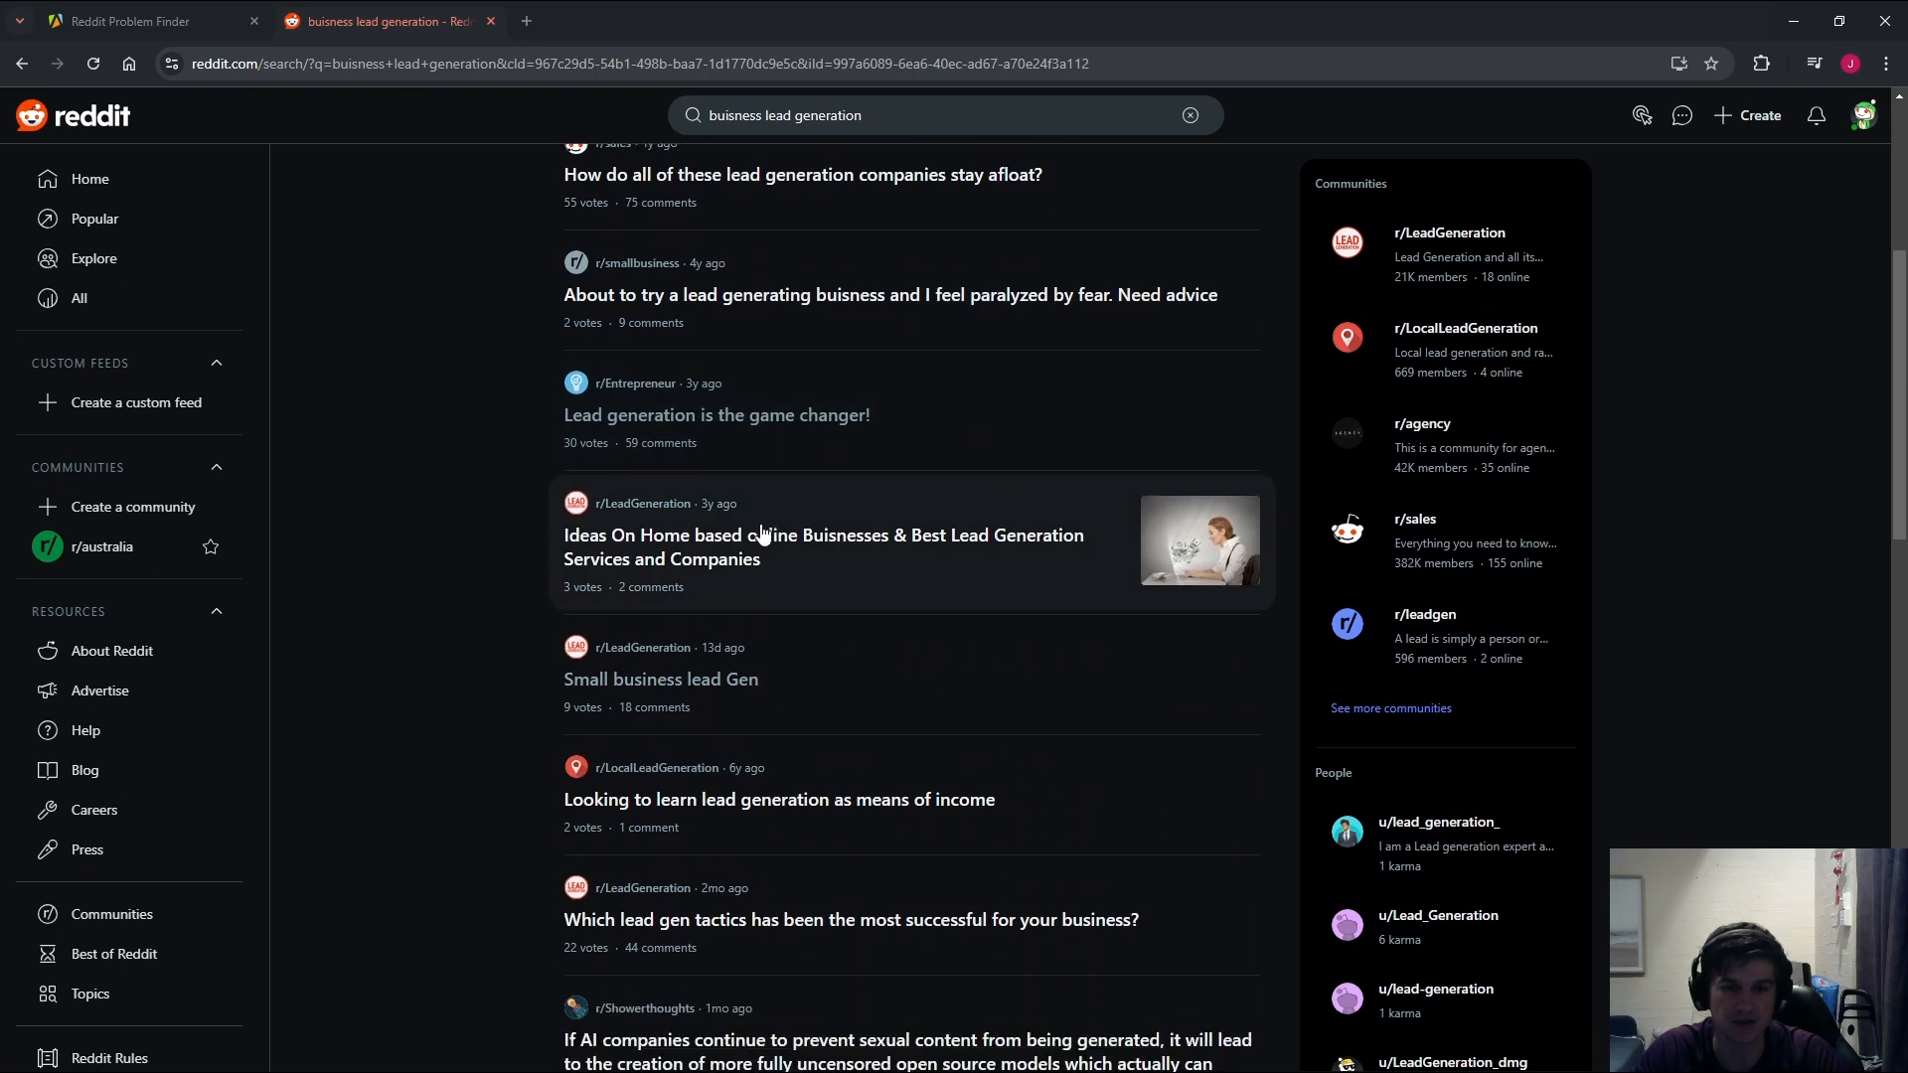
{"action": "scroll", "coordinate": [726, 653], "scroll_direction": "down", "scroll_amount": 1}
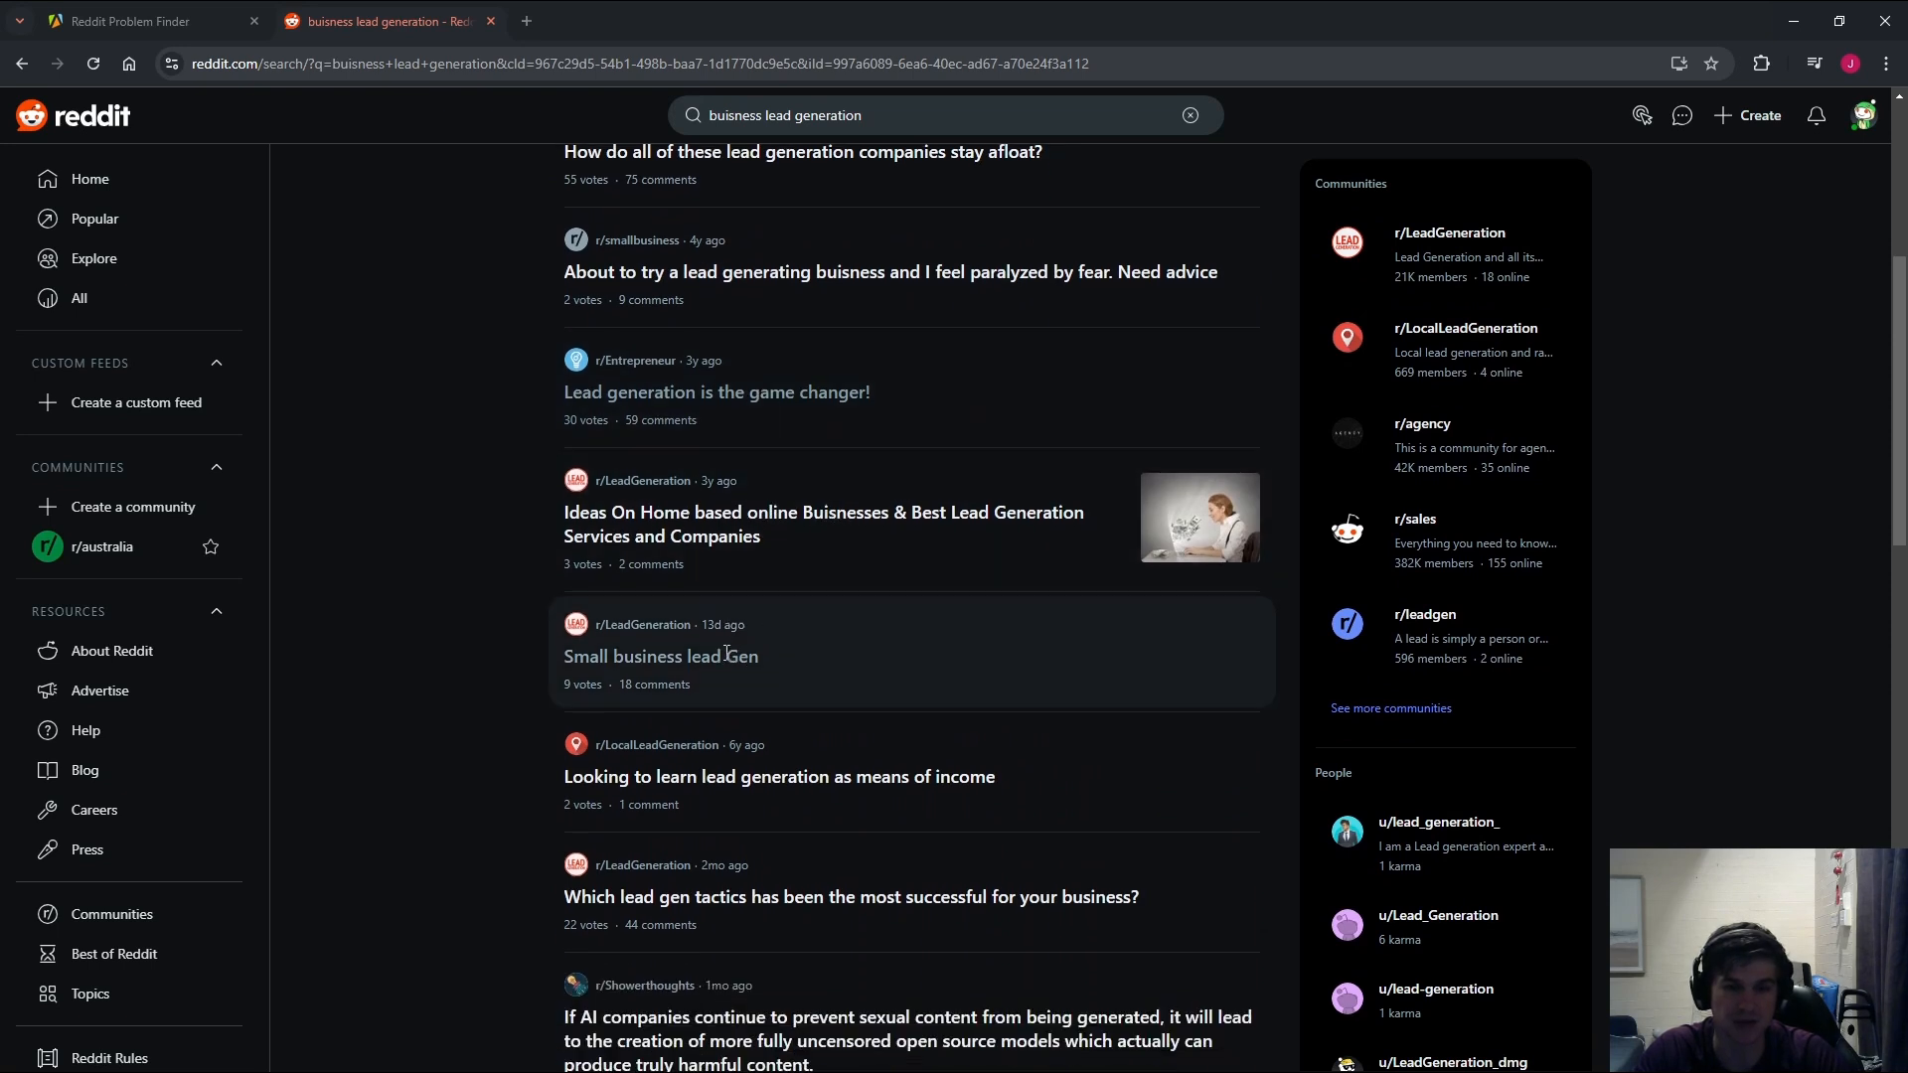
{"action": "scroll", "coordinate": [894, 651], "scroll_direction": "down", "scroll_amount": 1}
{"action": "scroll", "coordinate": [994, 626], "scroll_direction": "down", "scroll_amount": 1}
{"action": "scroll", "coordinate": [845, 656], "scroll_direction": "up", "scroll_amount": 1}
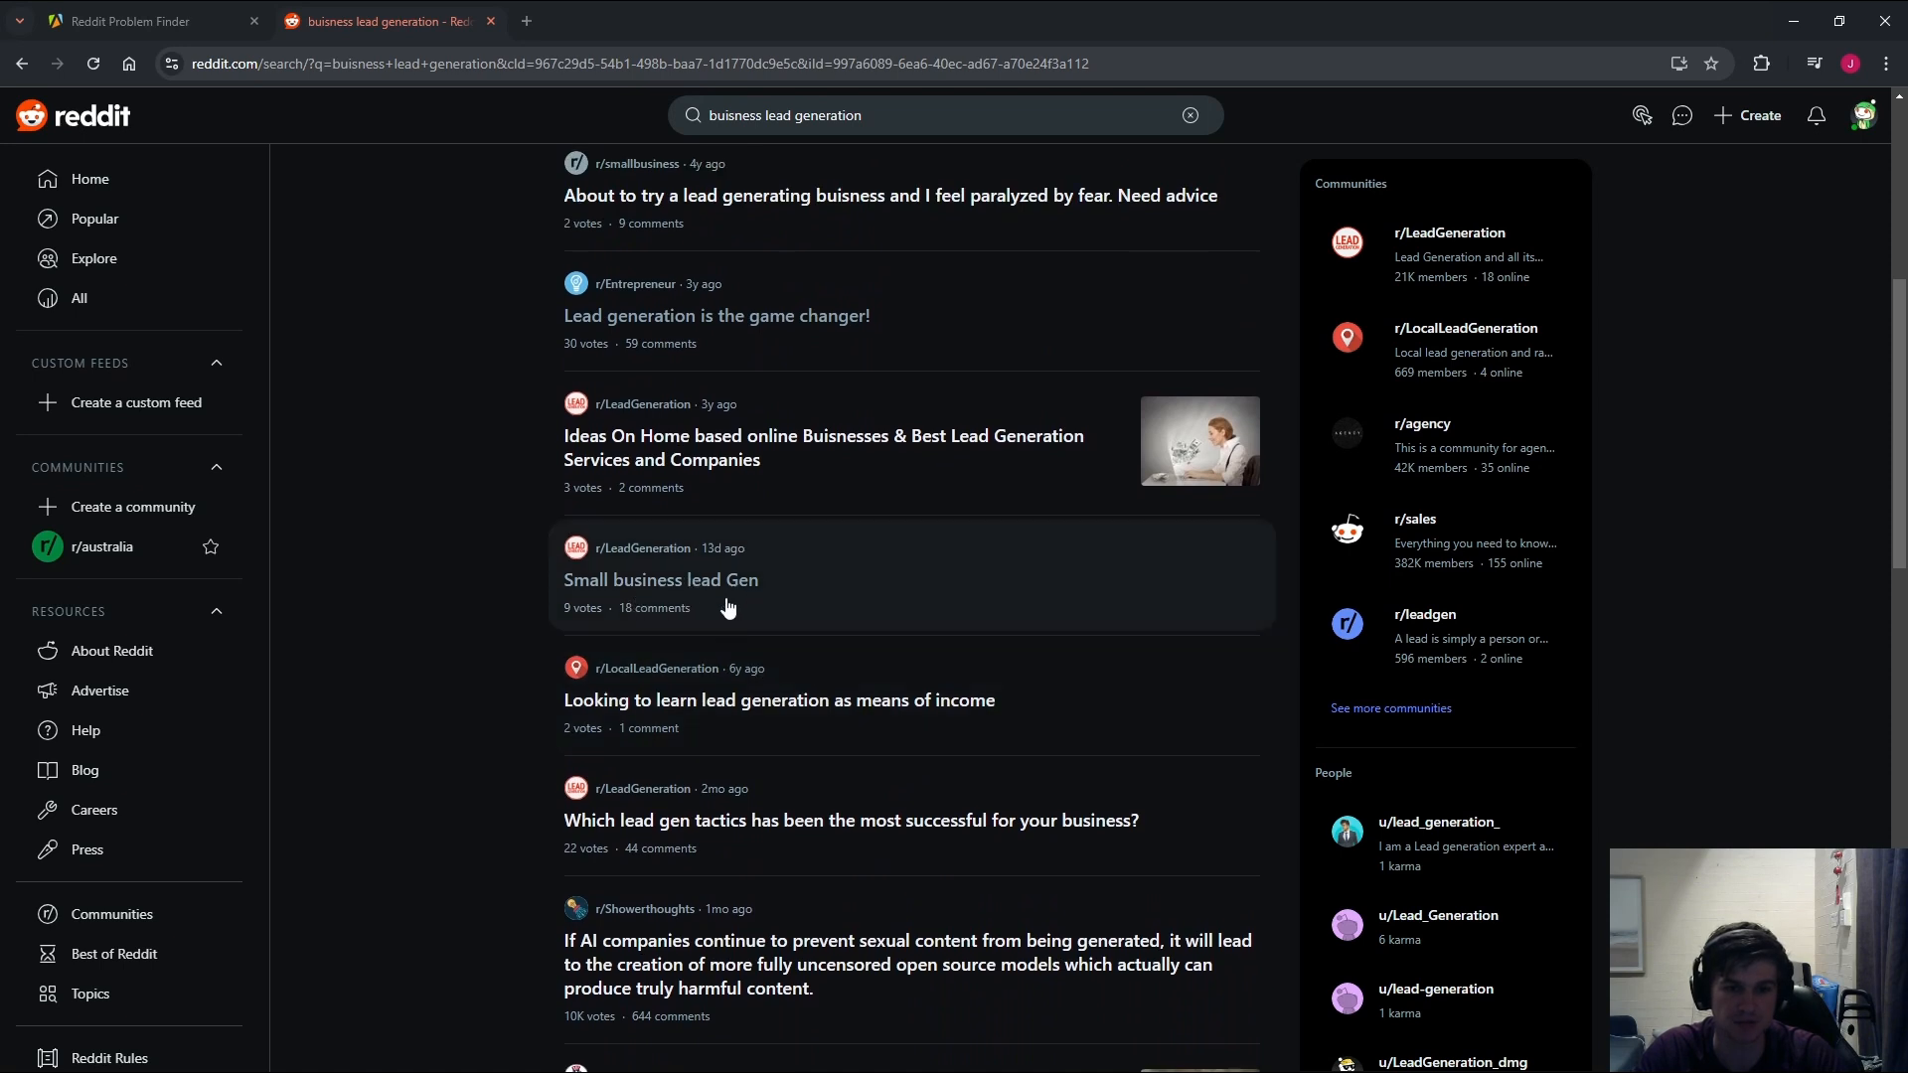
{"action": "left_click", "coordinate": [792, 603]}
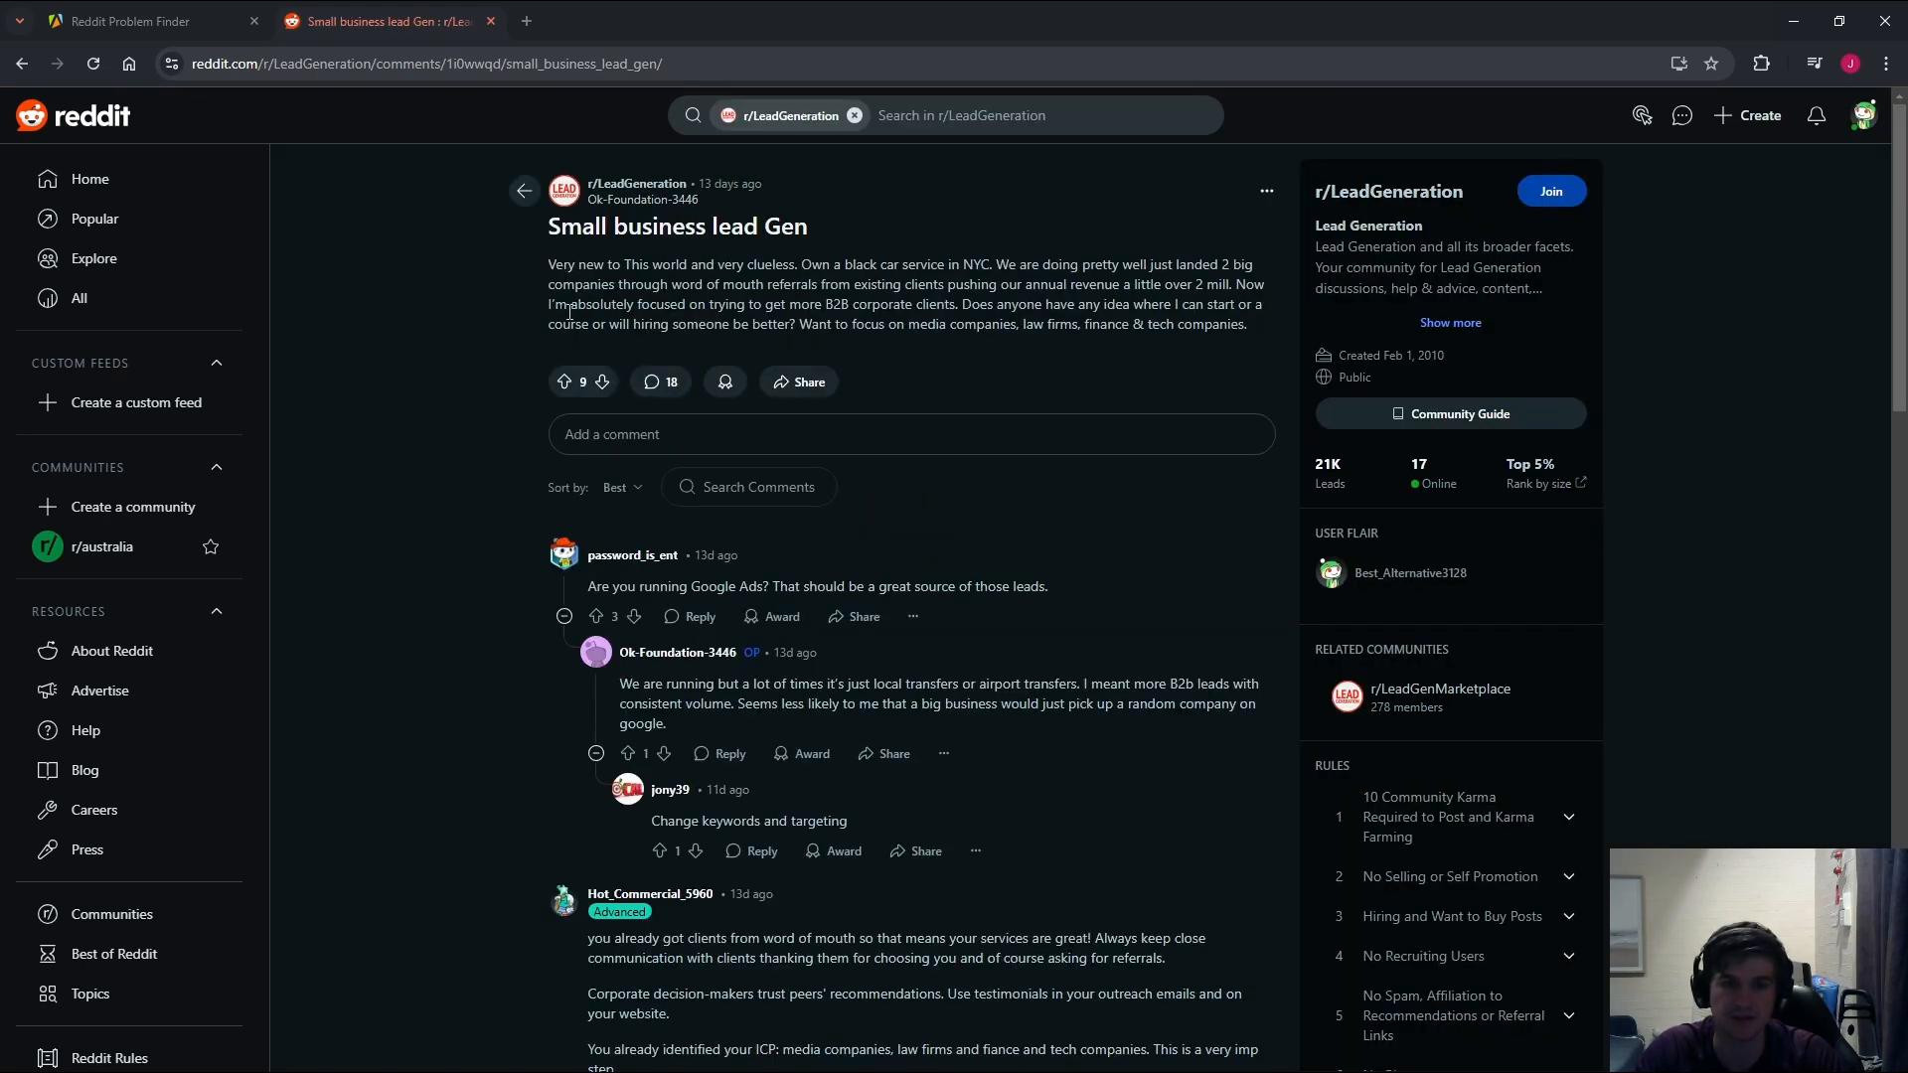
Step: Read the post's body by highlighting its text, and return to the start of the search results
{"action": "left_click_drag", "start_coordinate": [541, 310], "coordinate": [817, 310]}
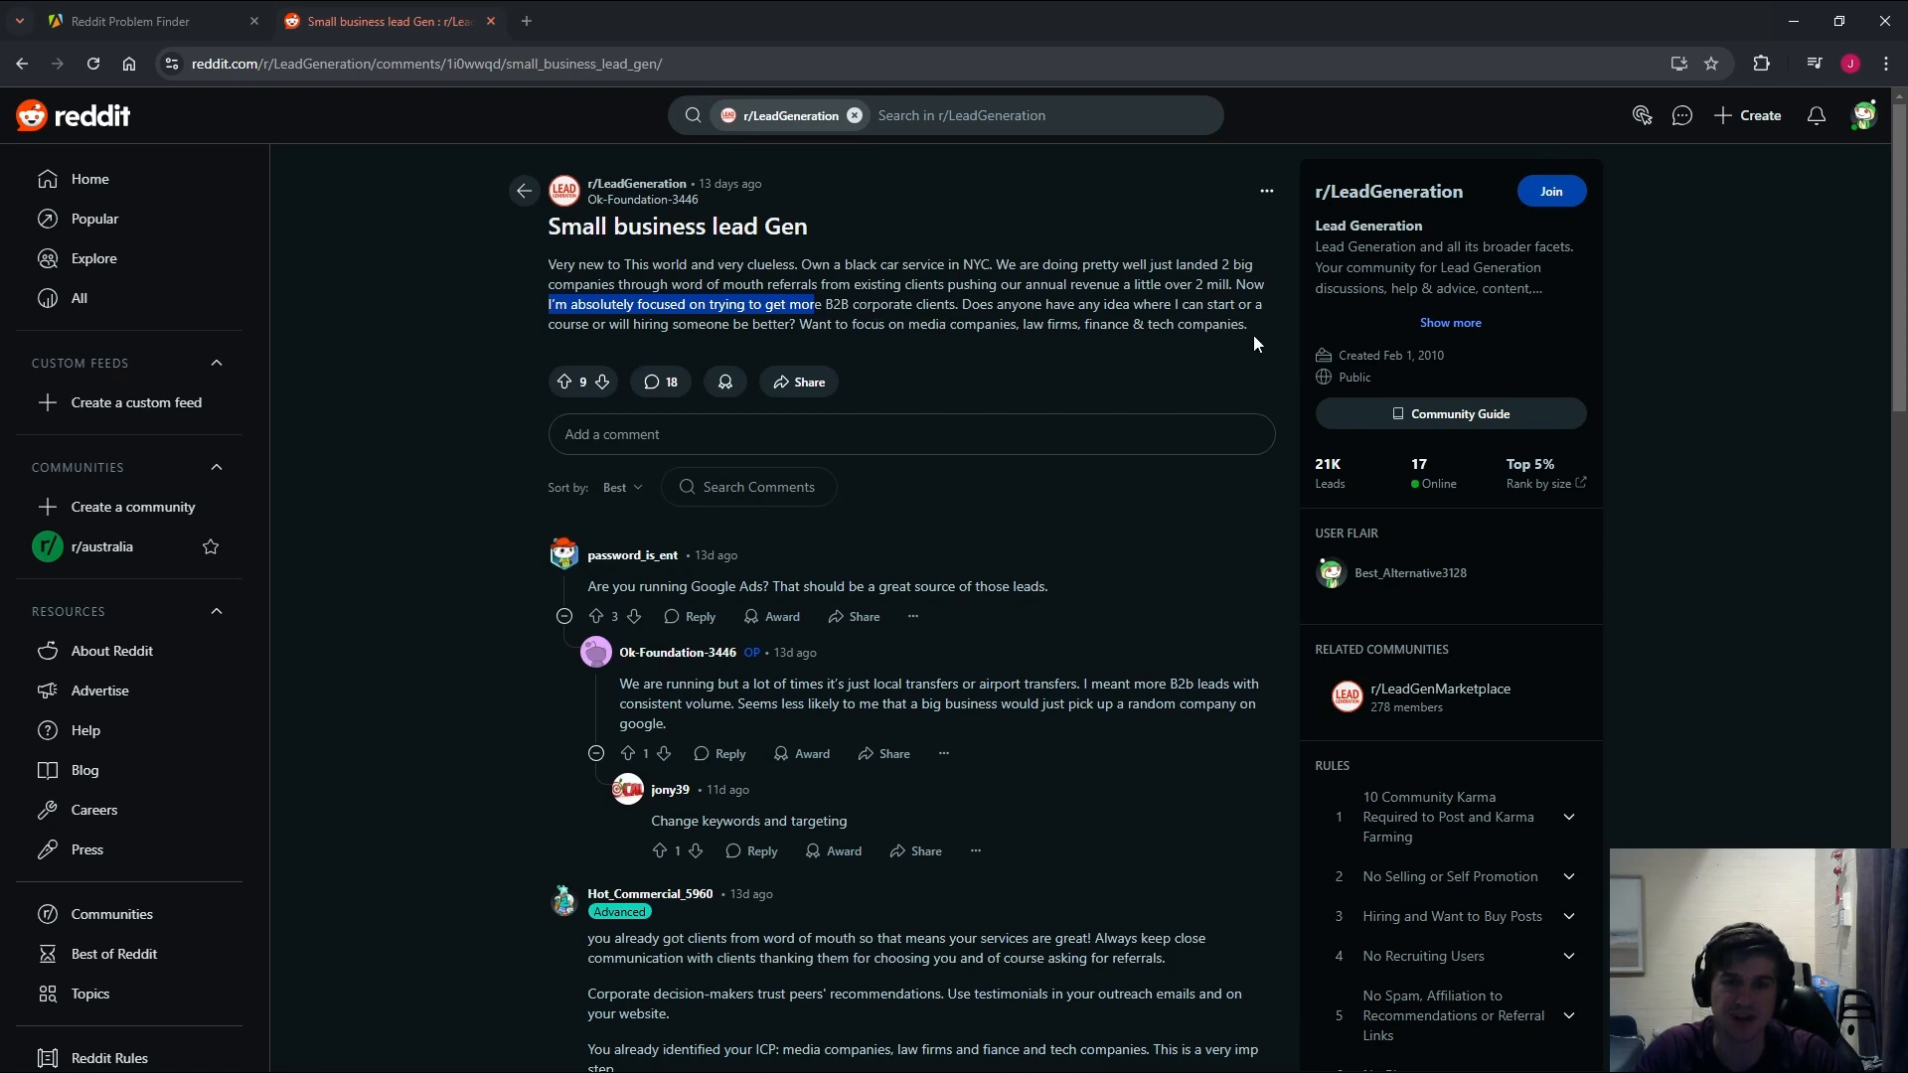
{"action": "left_click_drag", "start_coordinate": [1250, 331], "coordinate": [537, 266]}
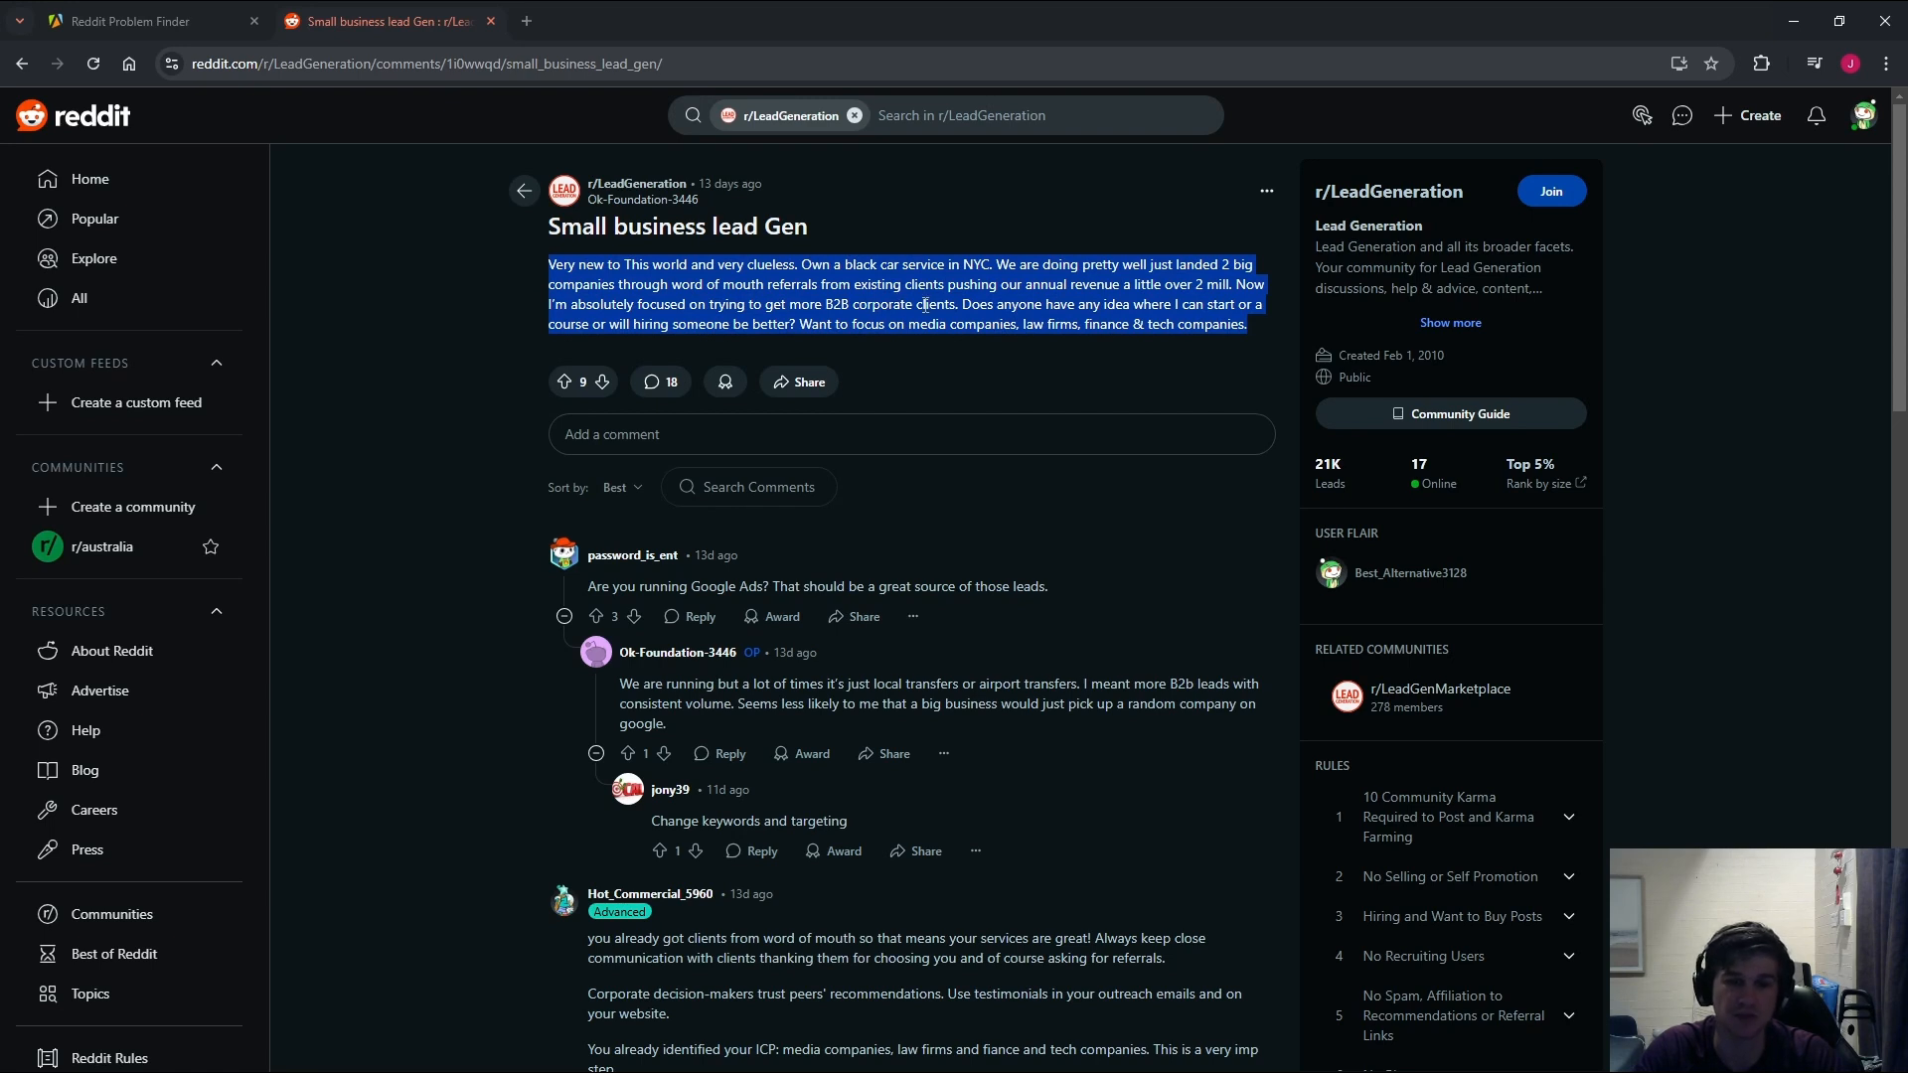
{"action": "left_click", "coordinate": [343, 296]}
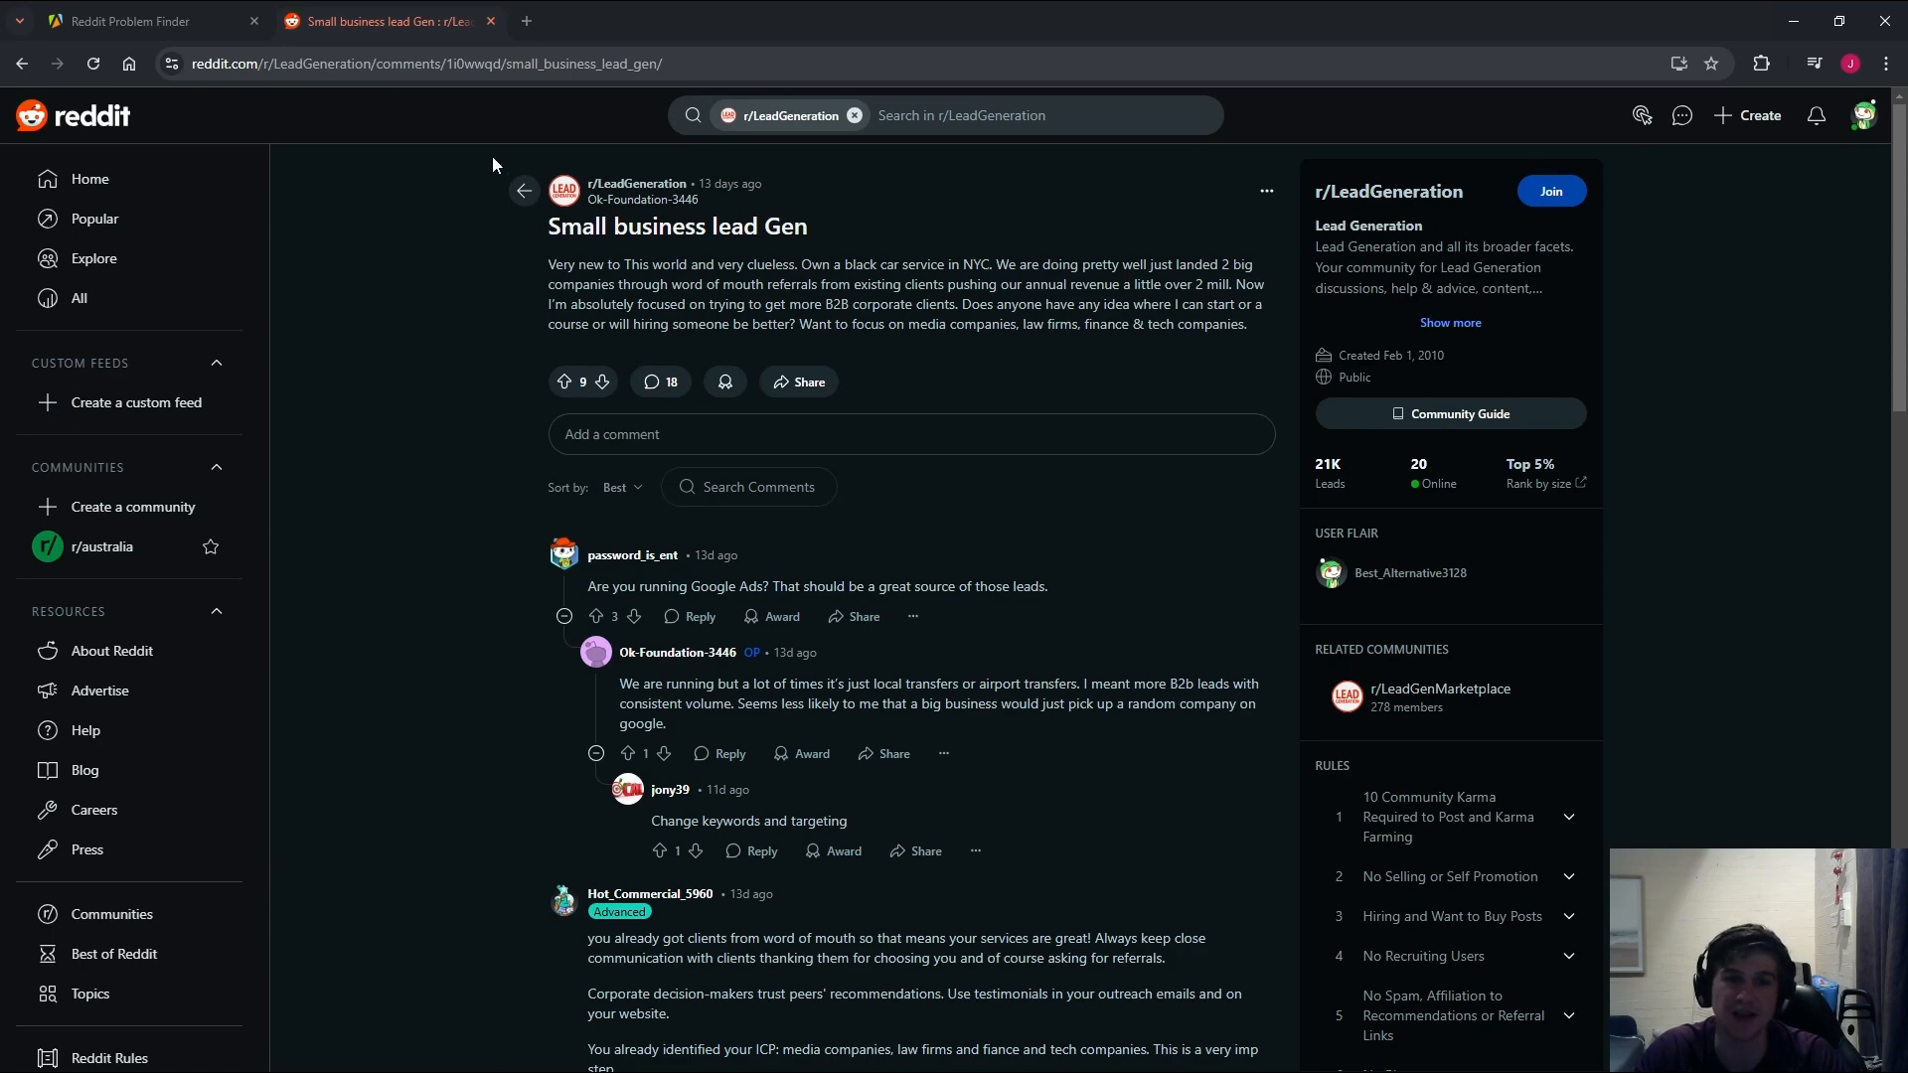
{"action": "left_click", "coordinate": [524, 195]}
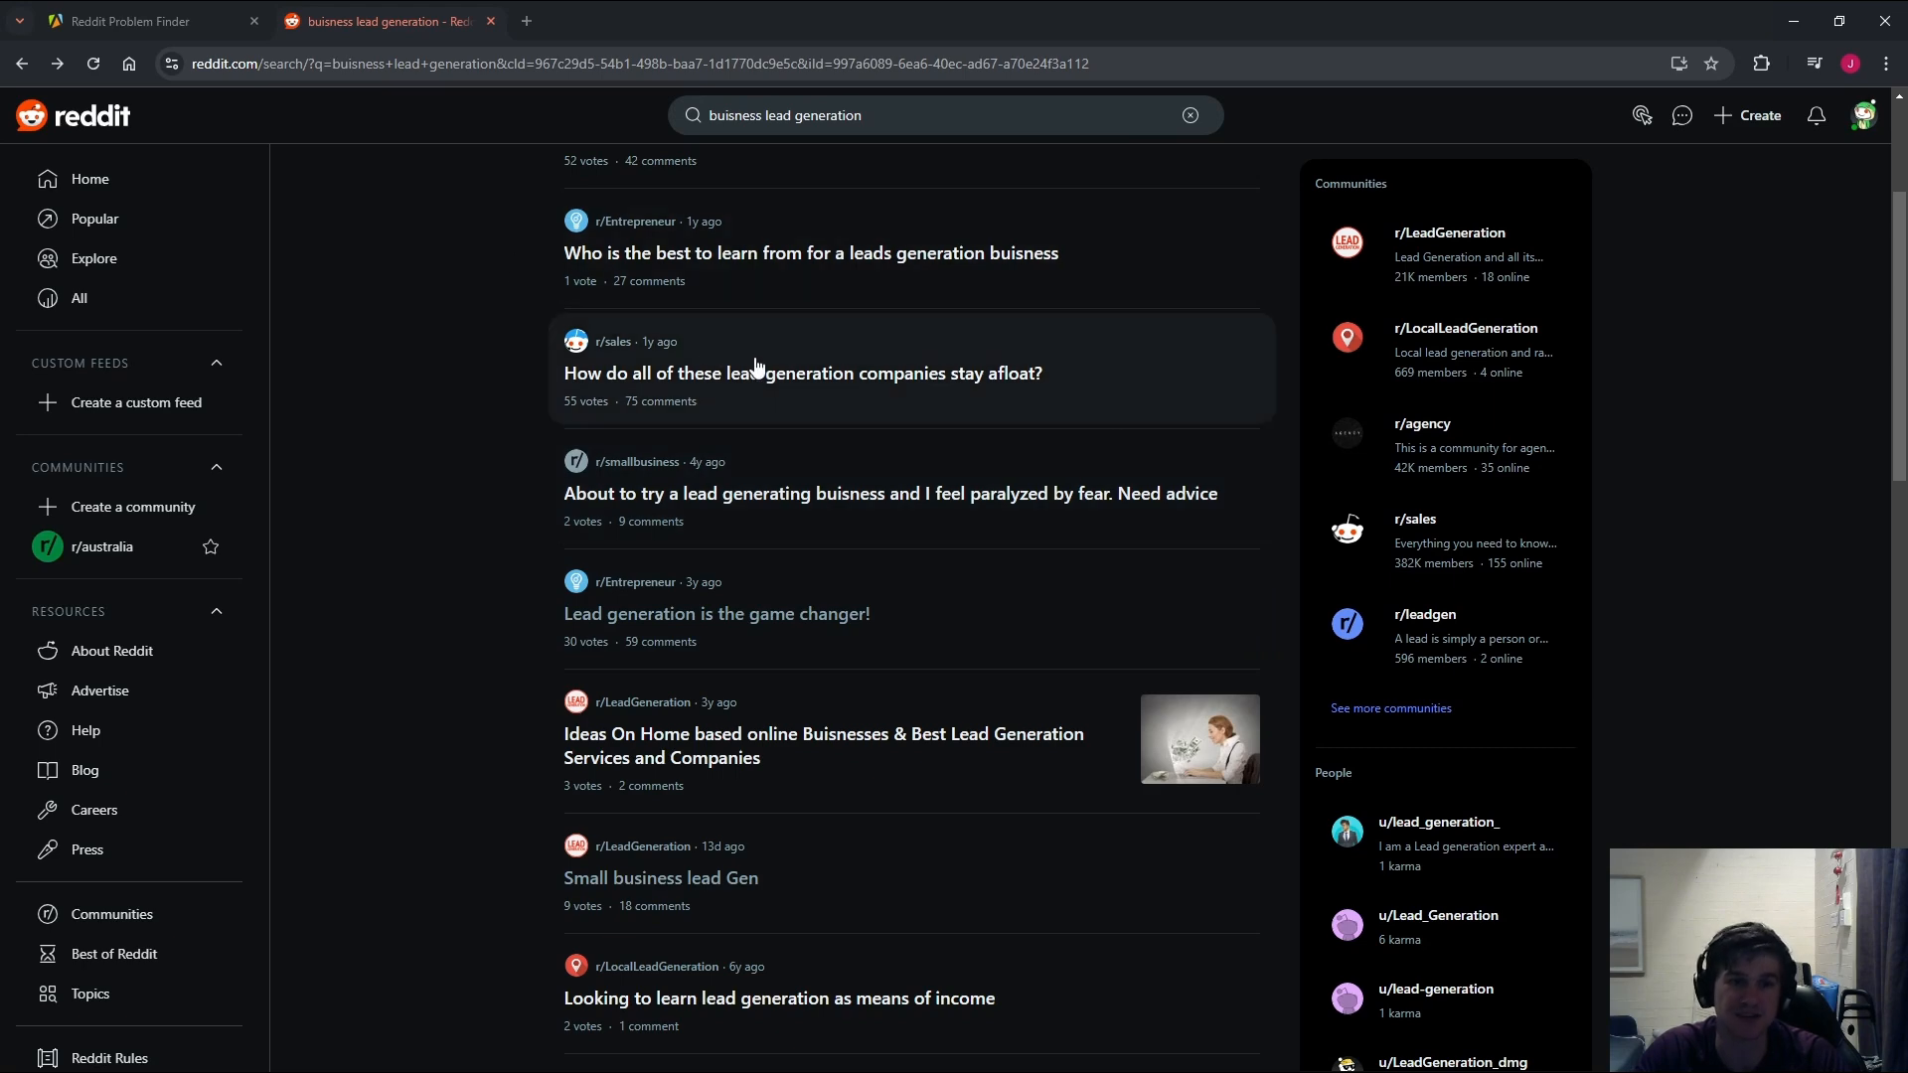
{"action": "scroll", "coordinate": [924, 429], "scroll_direction": "up", "scroll_amount": 3}
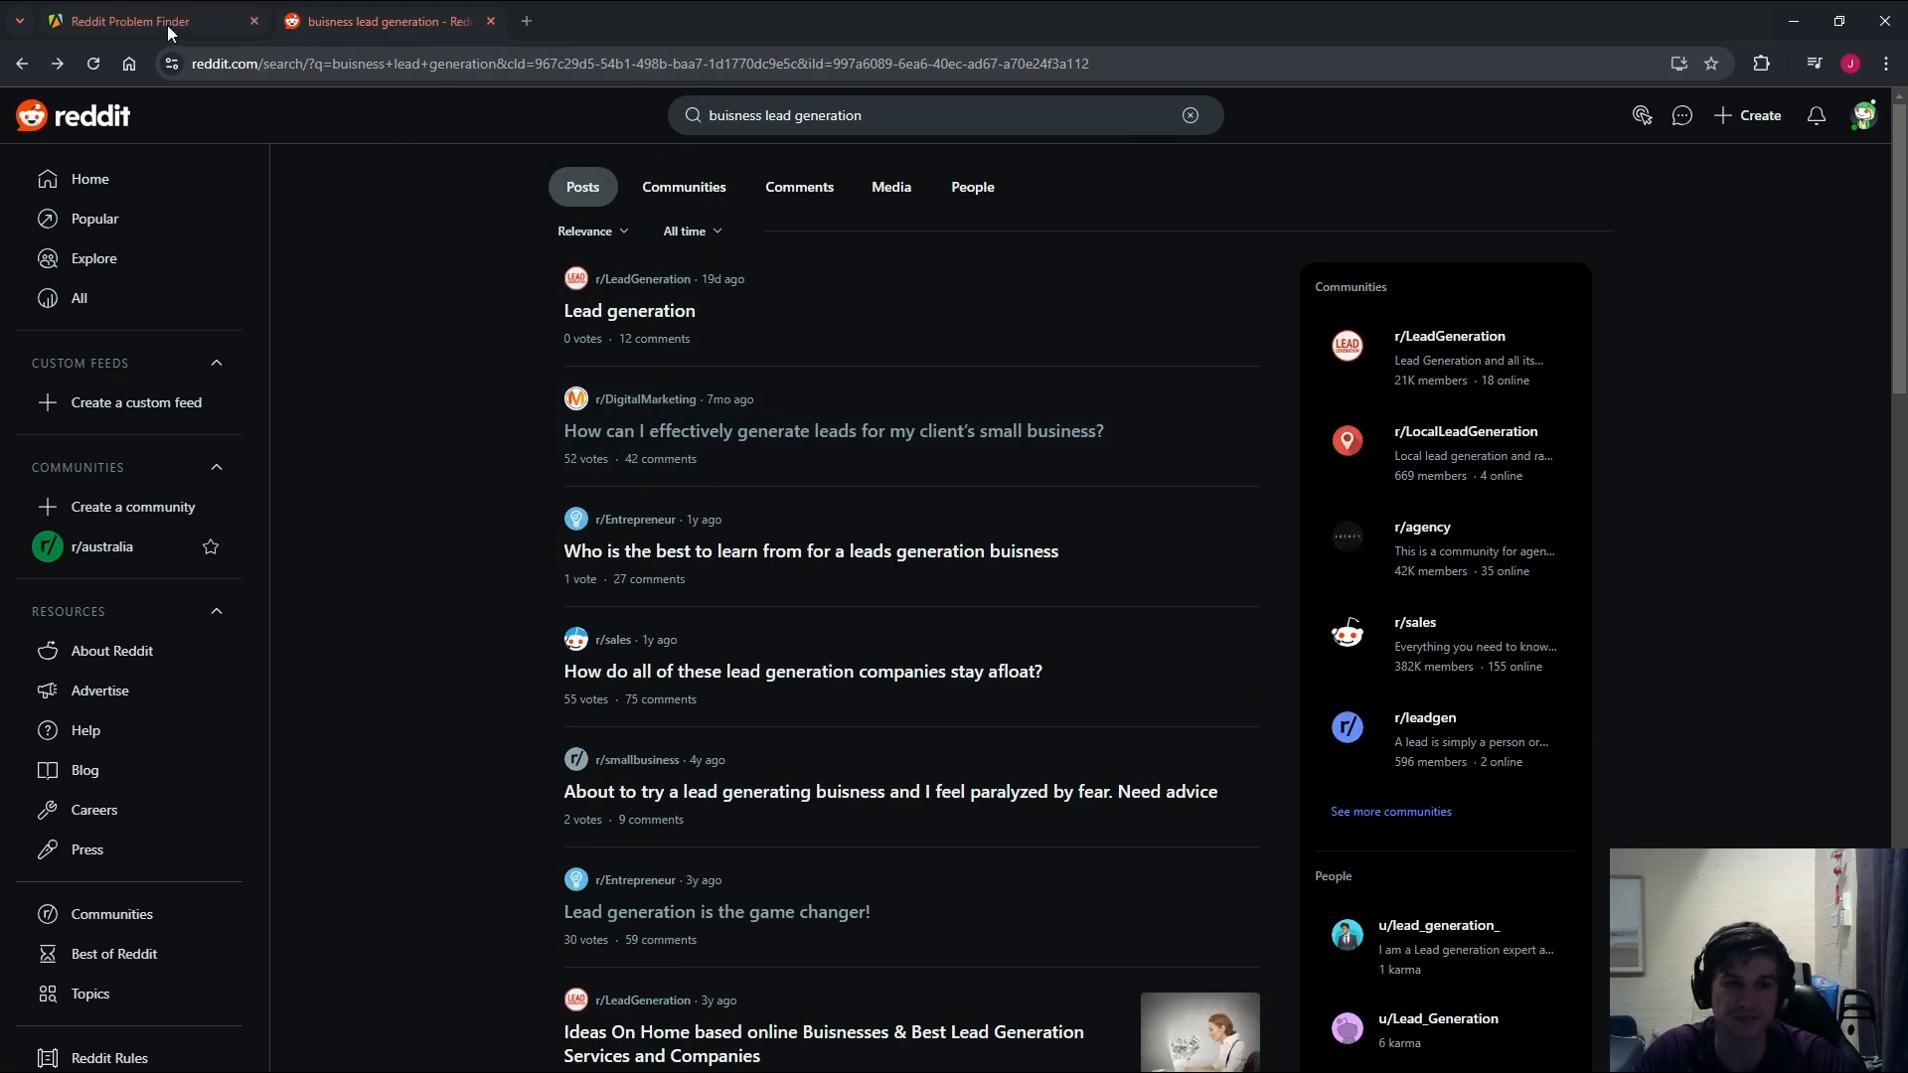
Step: Switch to the Apify Reddit Problem Finder and review its input: search query, keyword phrases, maximum results and run options
{"action": "left_click", "coordinate": [166, 26]}
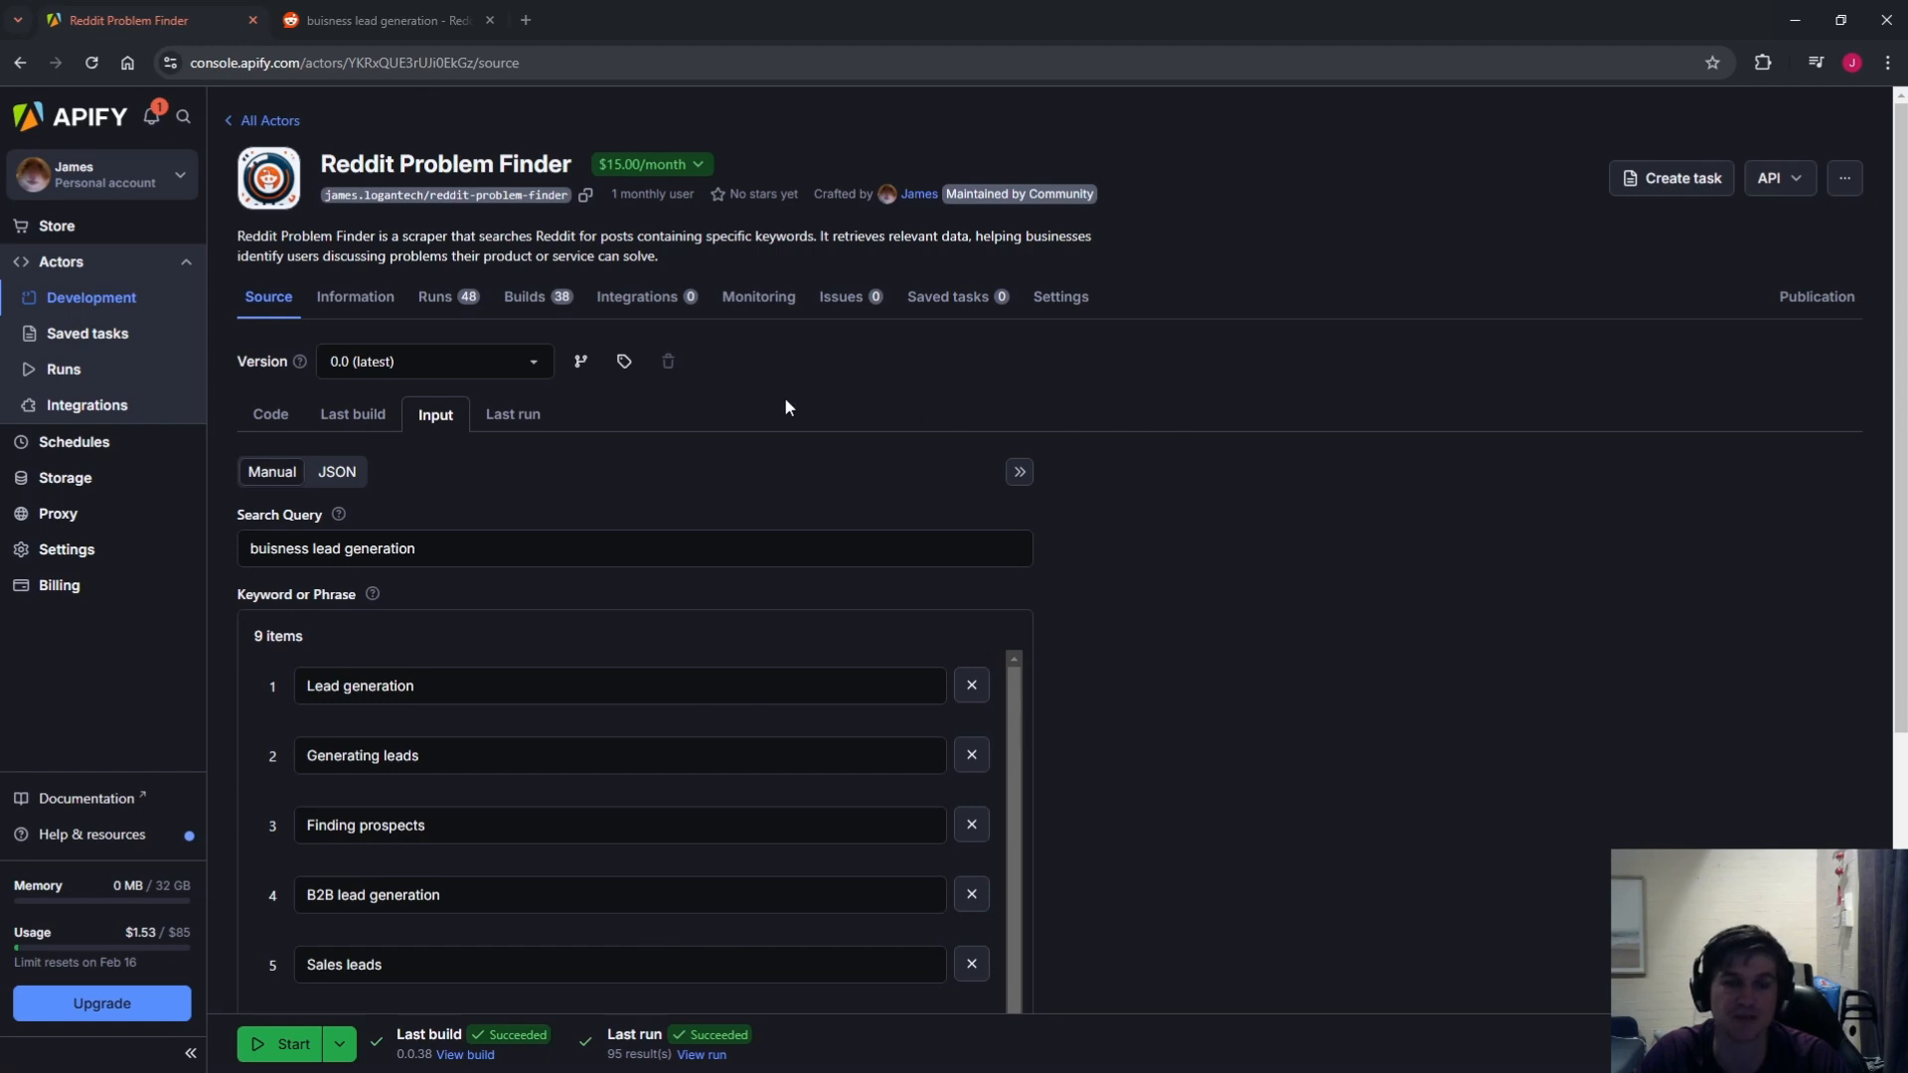
{"action": "scroll", "coordinate": [712, 422], "scroll_direction": "down", "scroll_amount": 2}
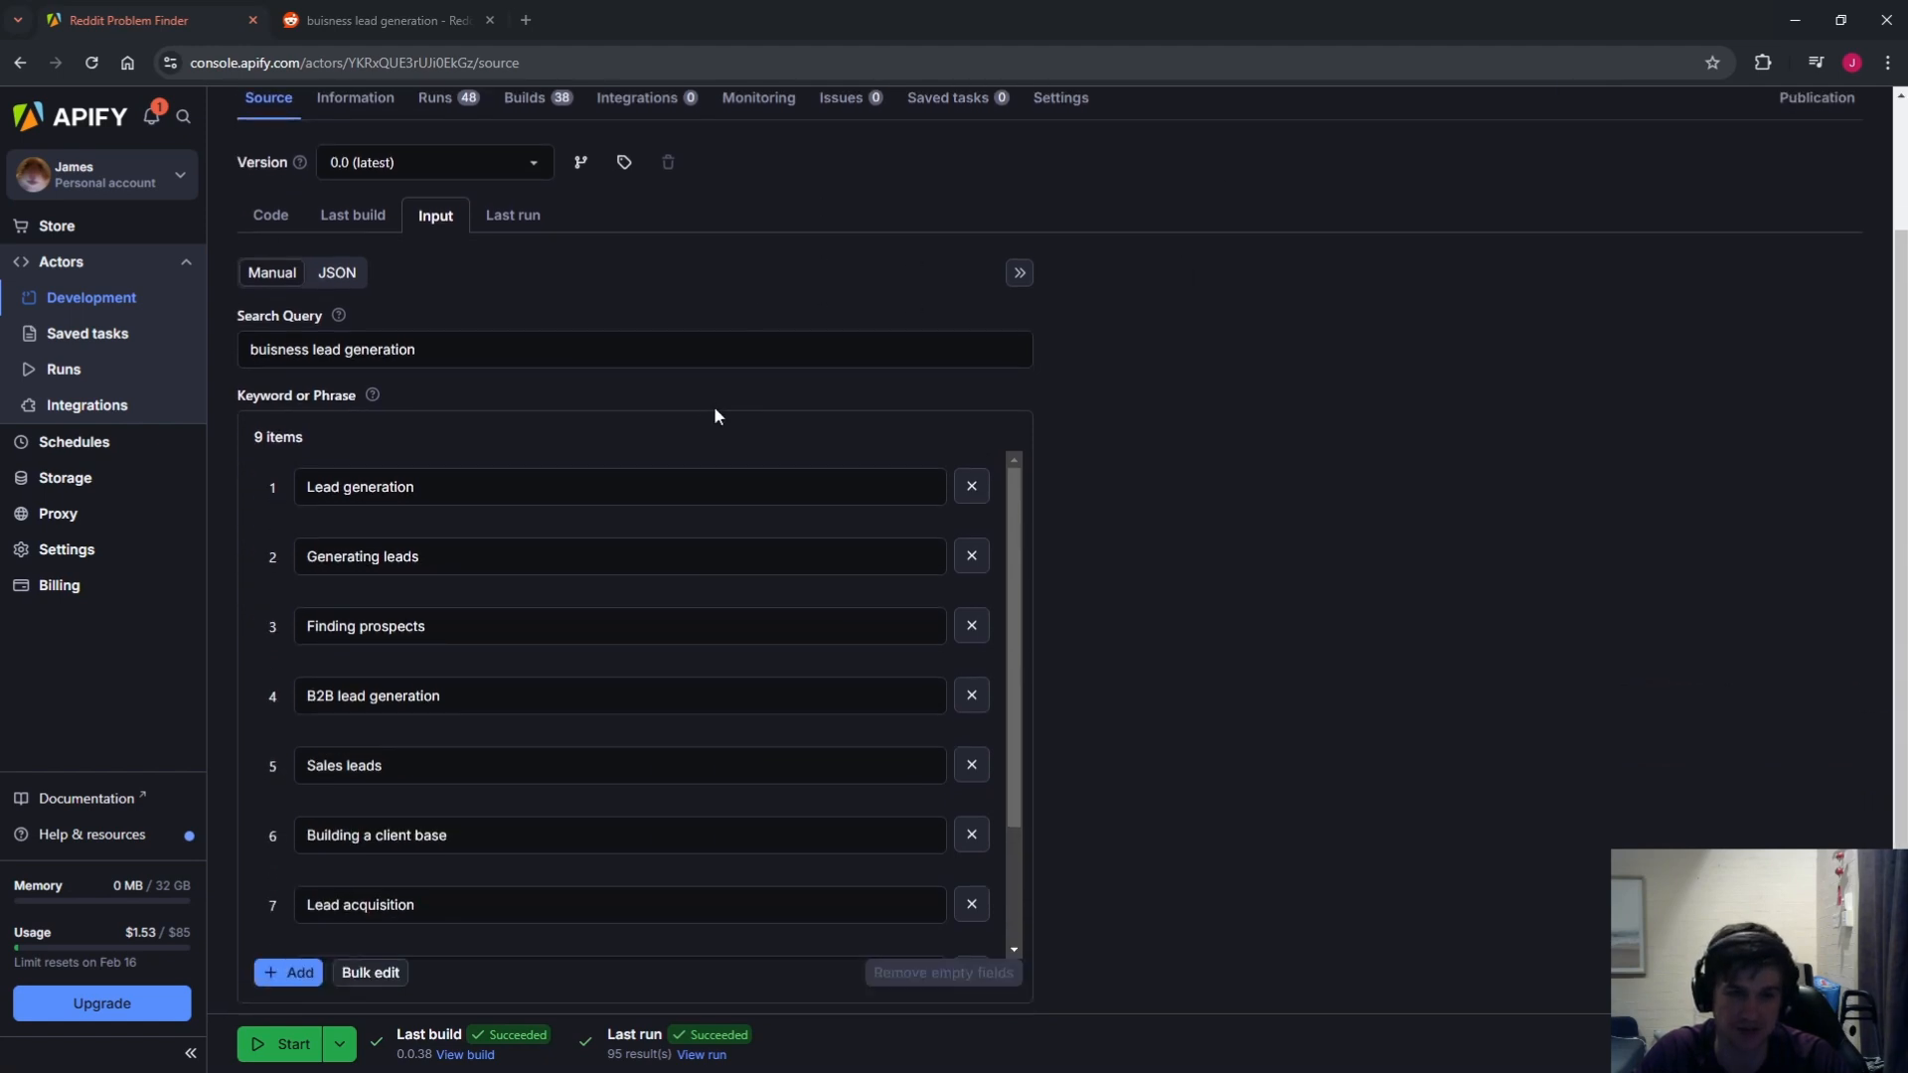
{"action": "scroll", "coordinate": [704, 396], "scroll_direction": "down", "scroll_amount": 1}
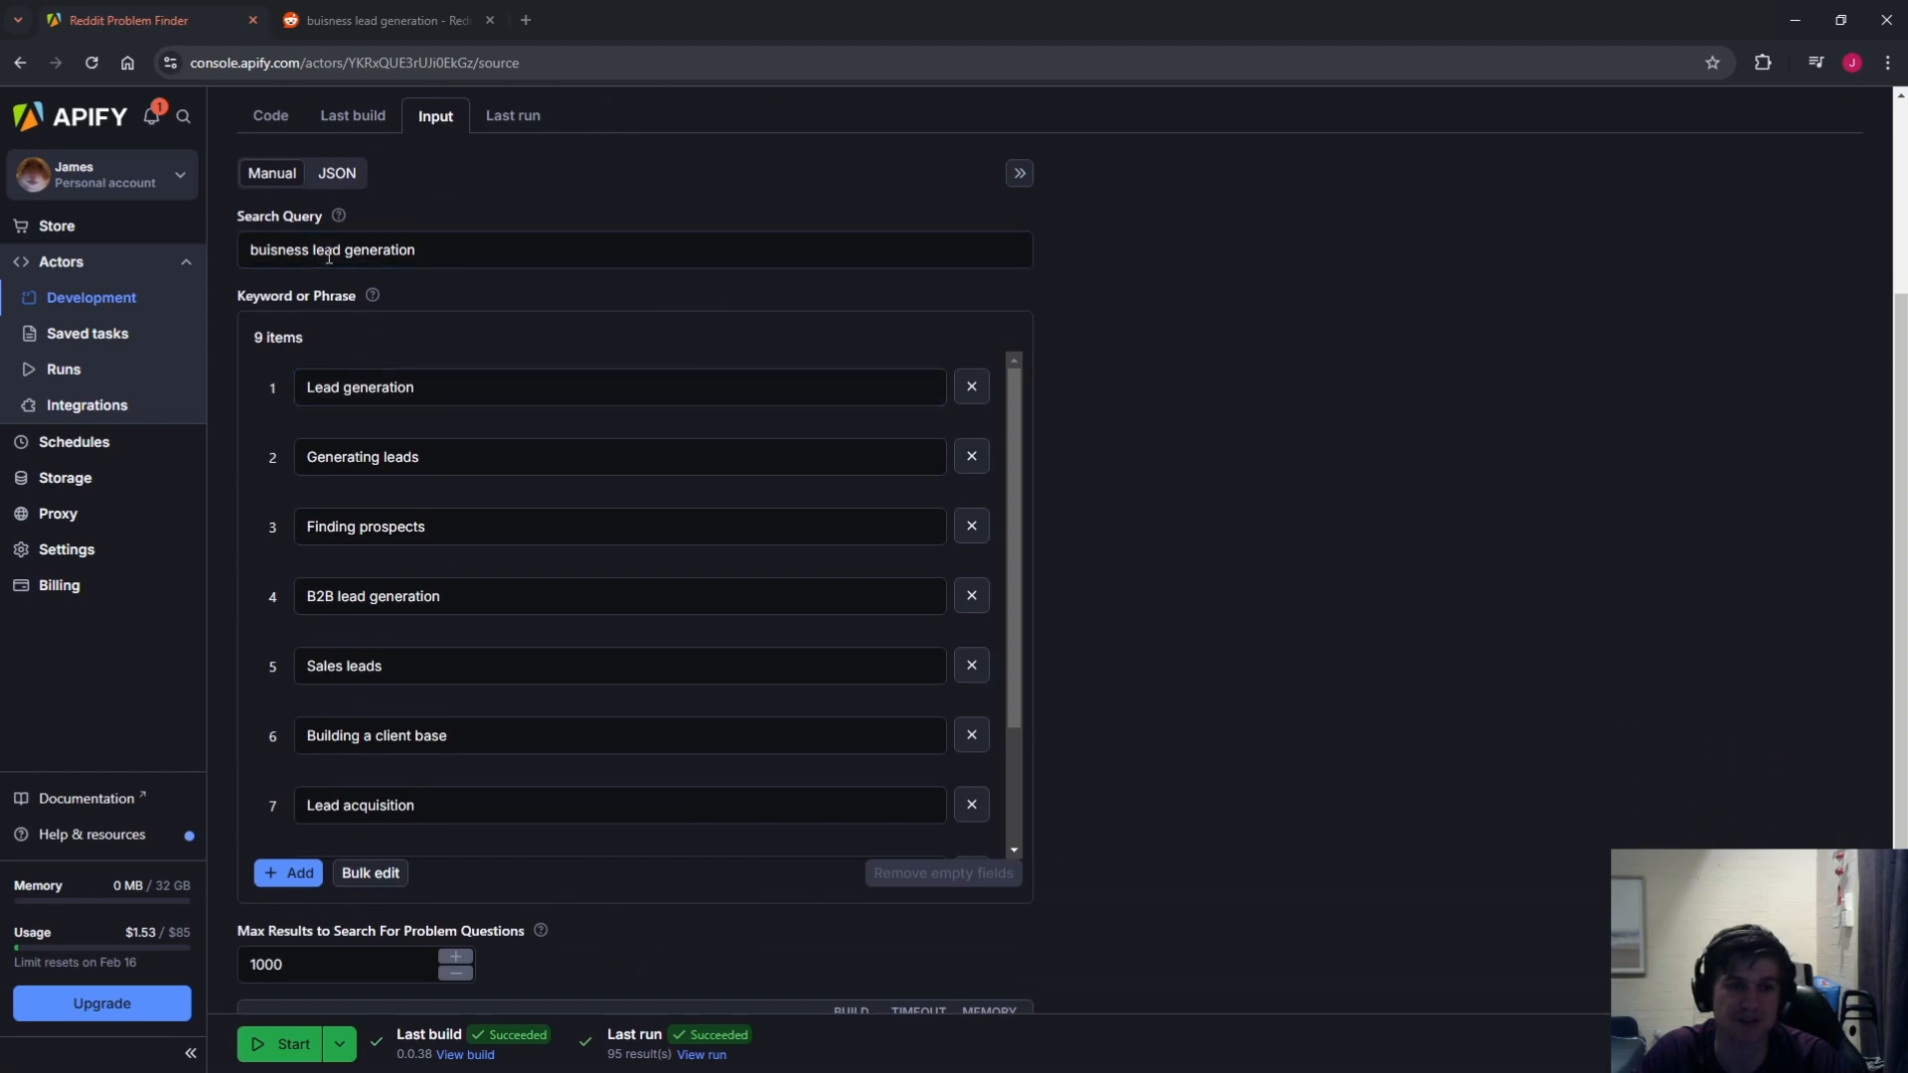
{"action": "left_click", "coordinate": [460, 261]}
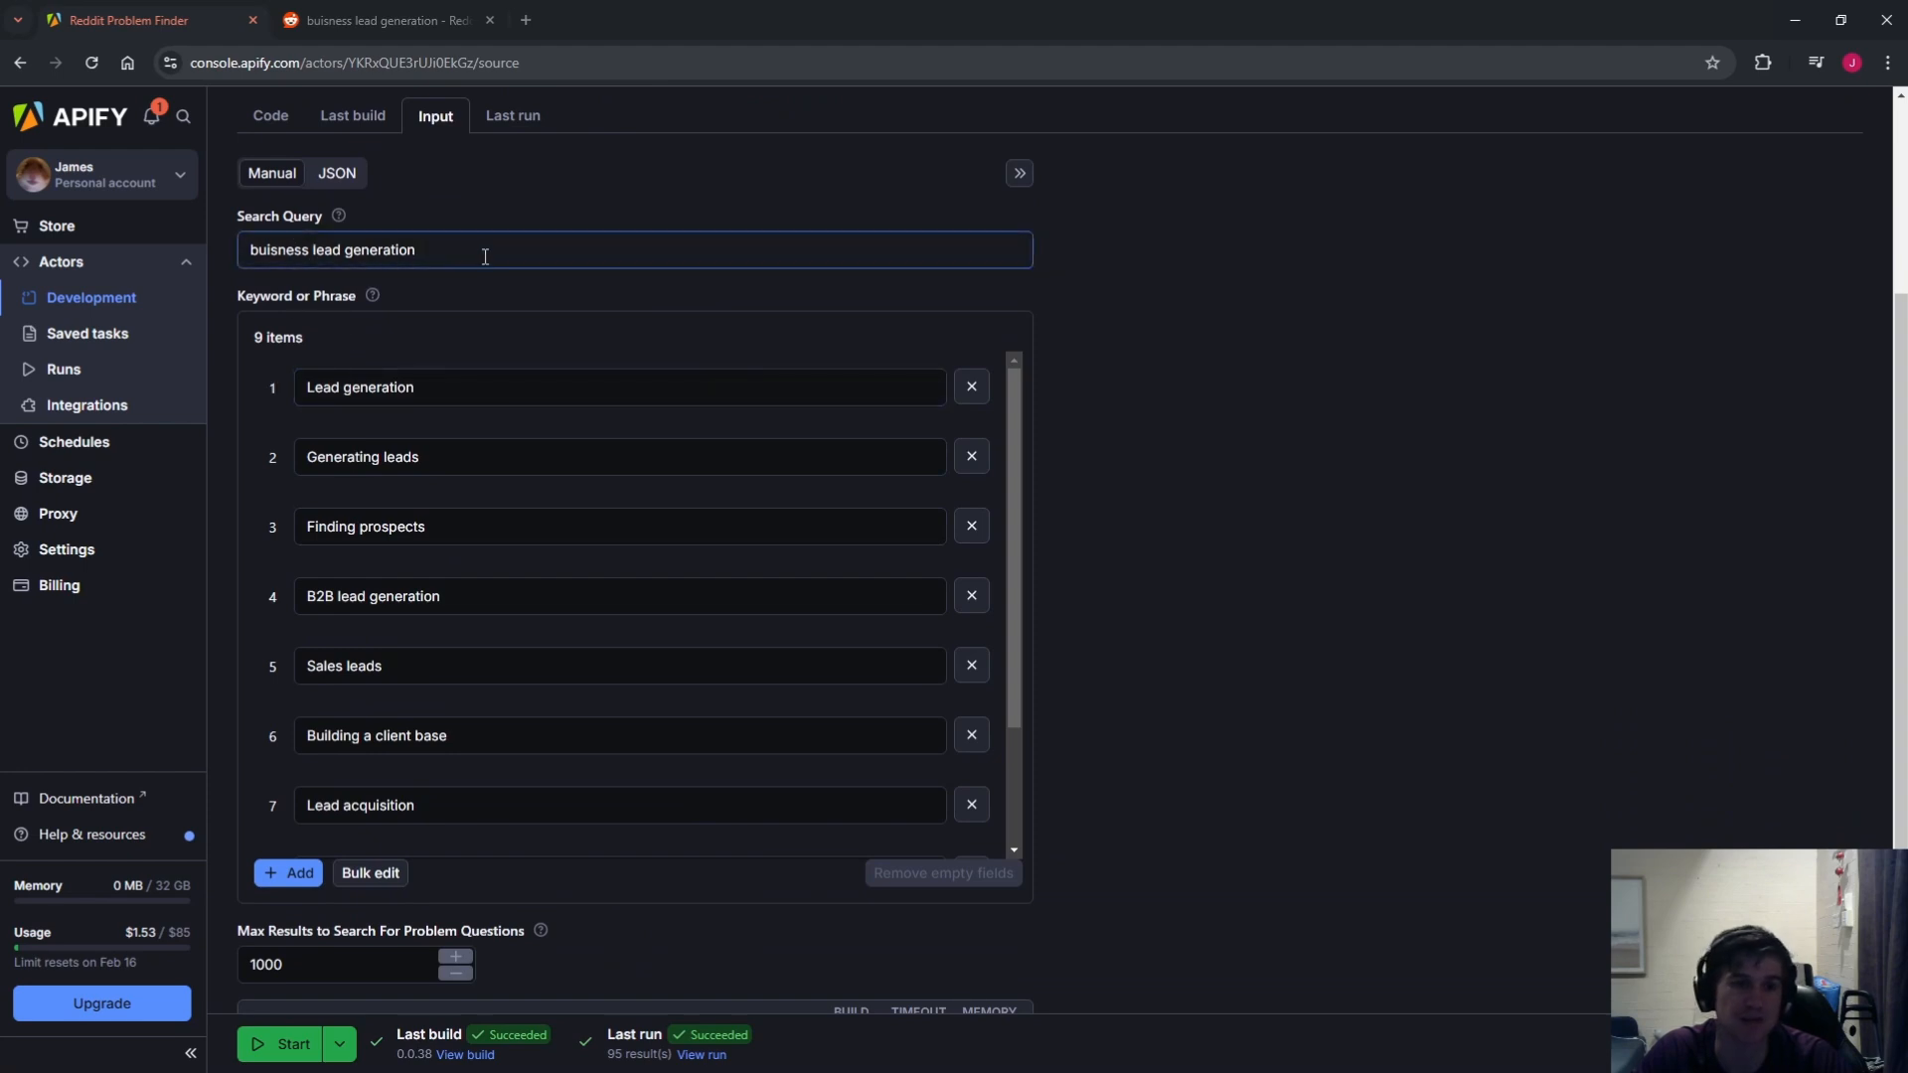
{"action": "left_click", "coordinate": [596, 179]}
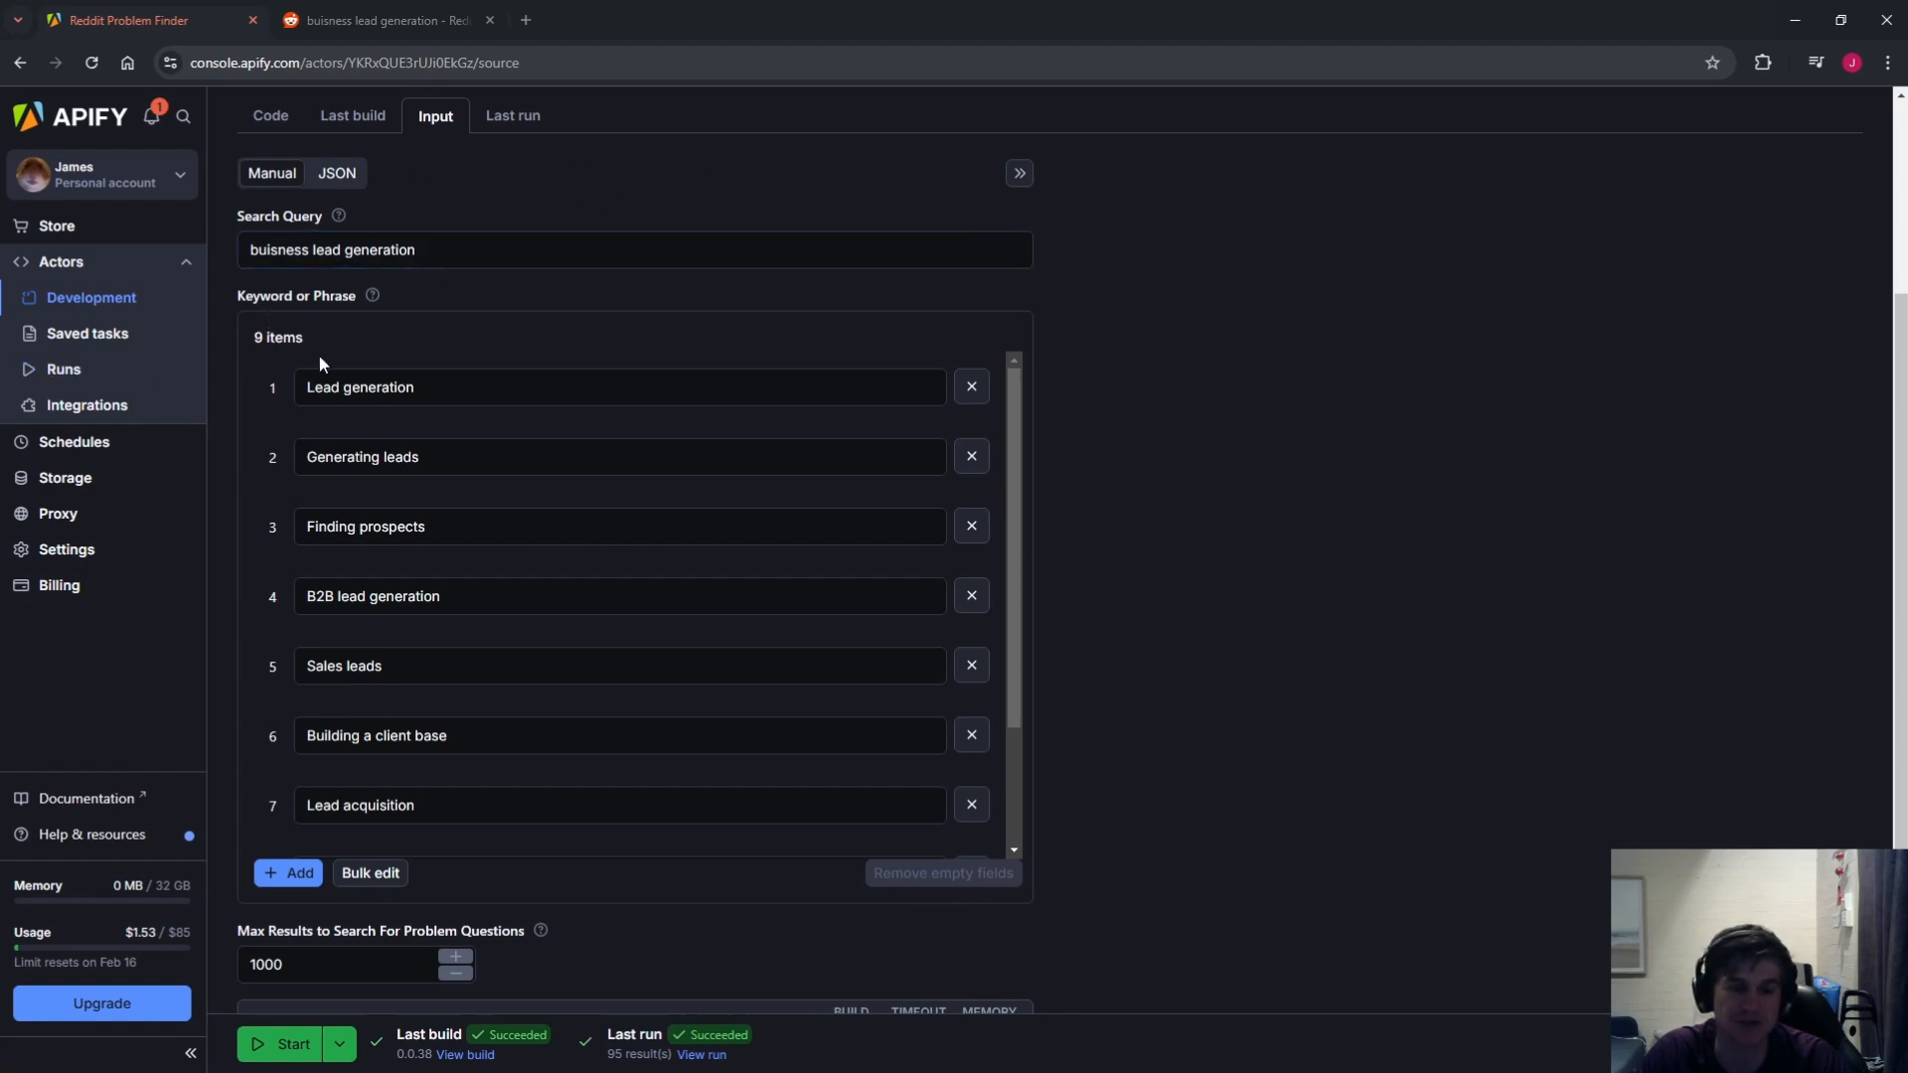
{"action": "scroll", "coordinate": [497, 417], "scroll_direction": "down", "scroll_amount": 2}
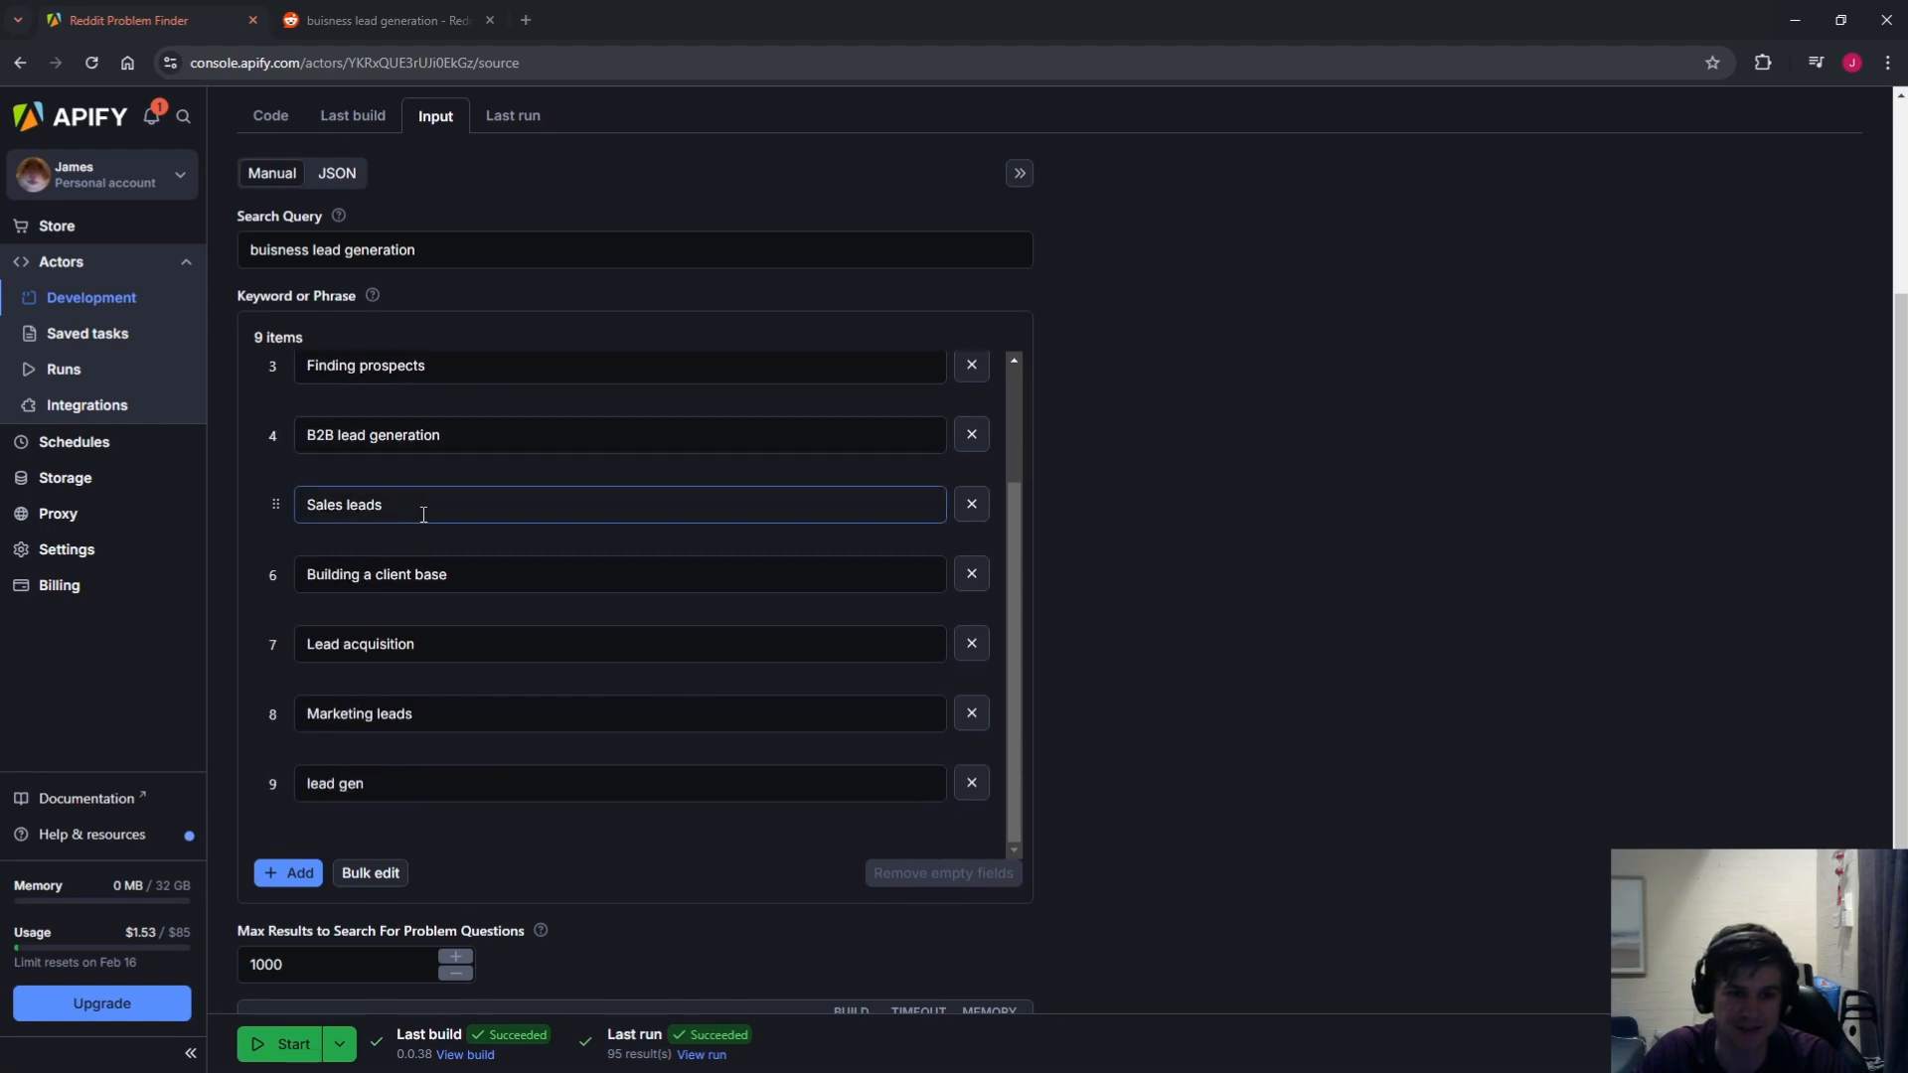
{"action": "scroll", "coordinate": [472, 527], "scroll_direction": "up", "scroll_amount": 2}
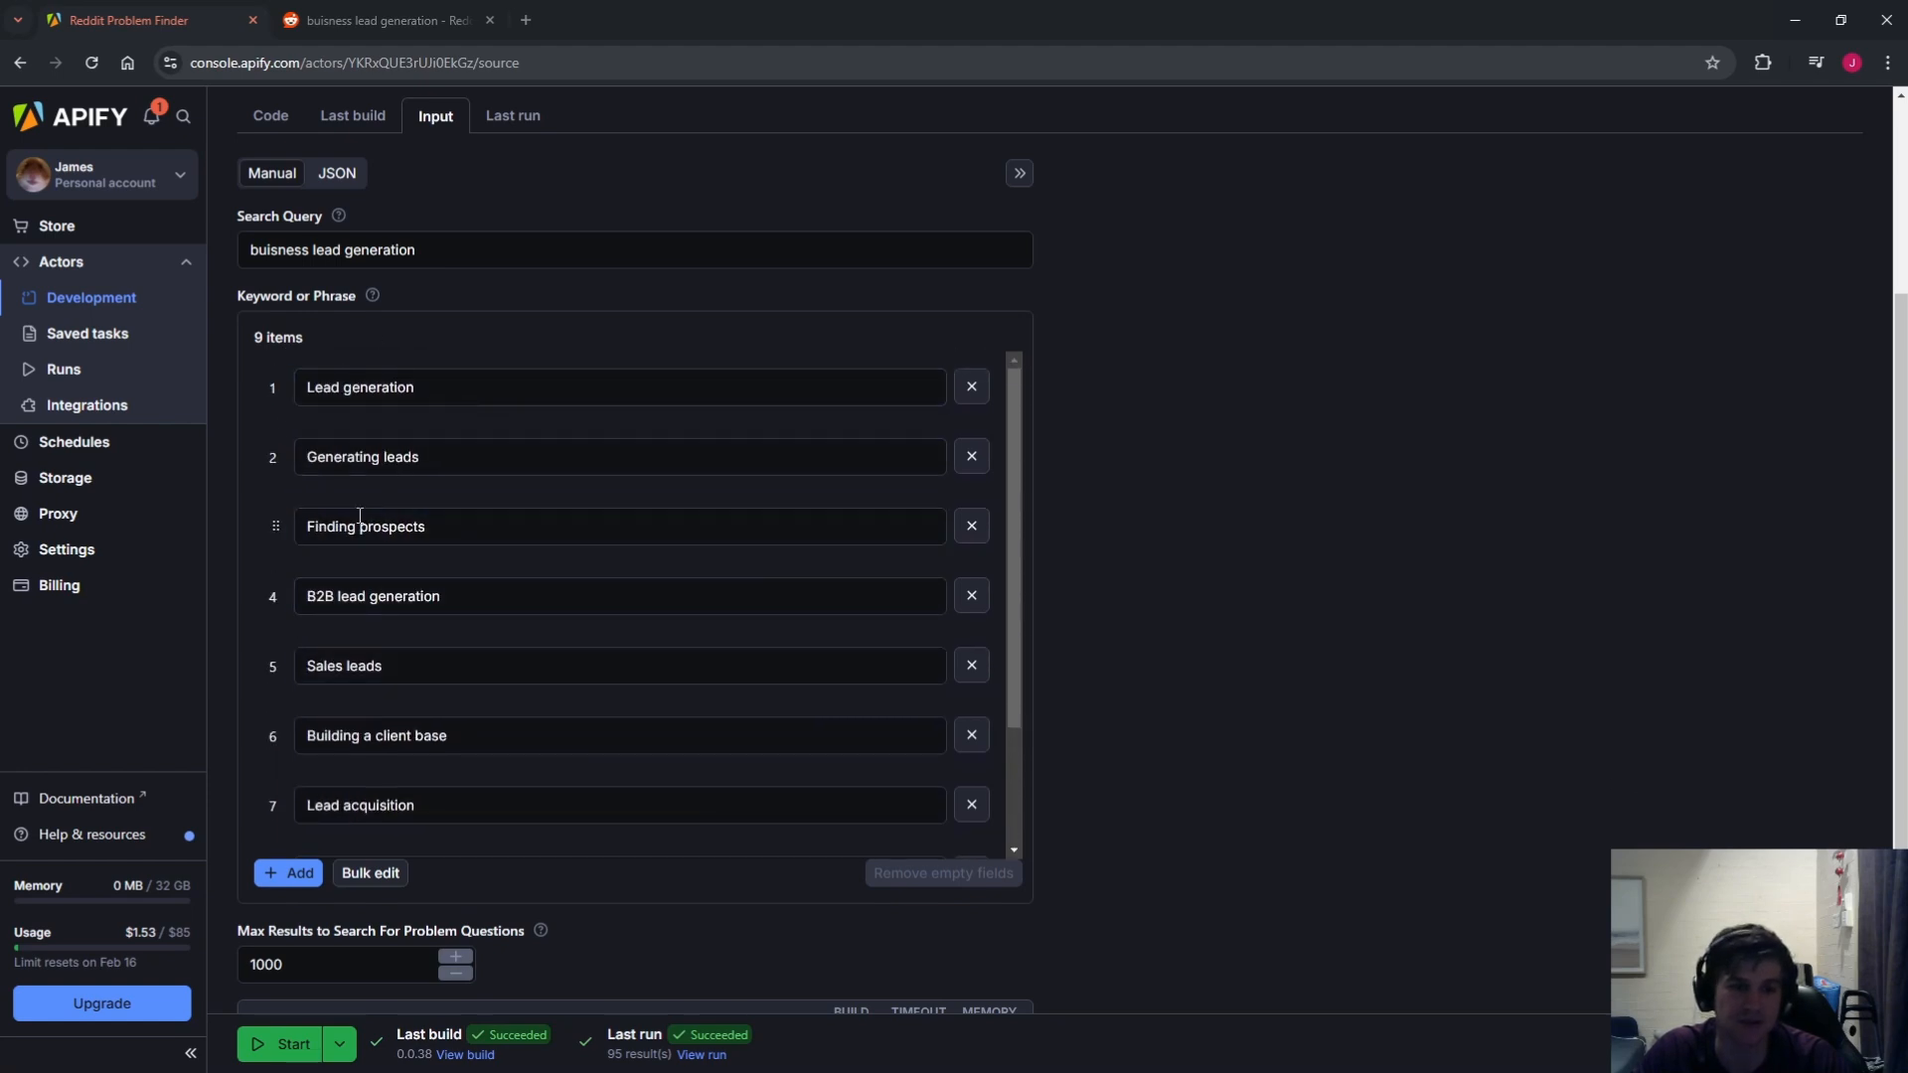
{"action": "left_click", "coordinate": [443, 388]}
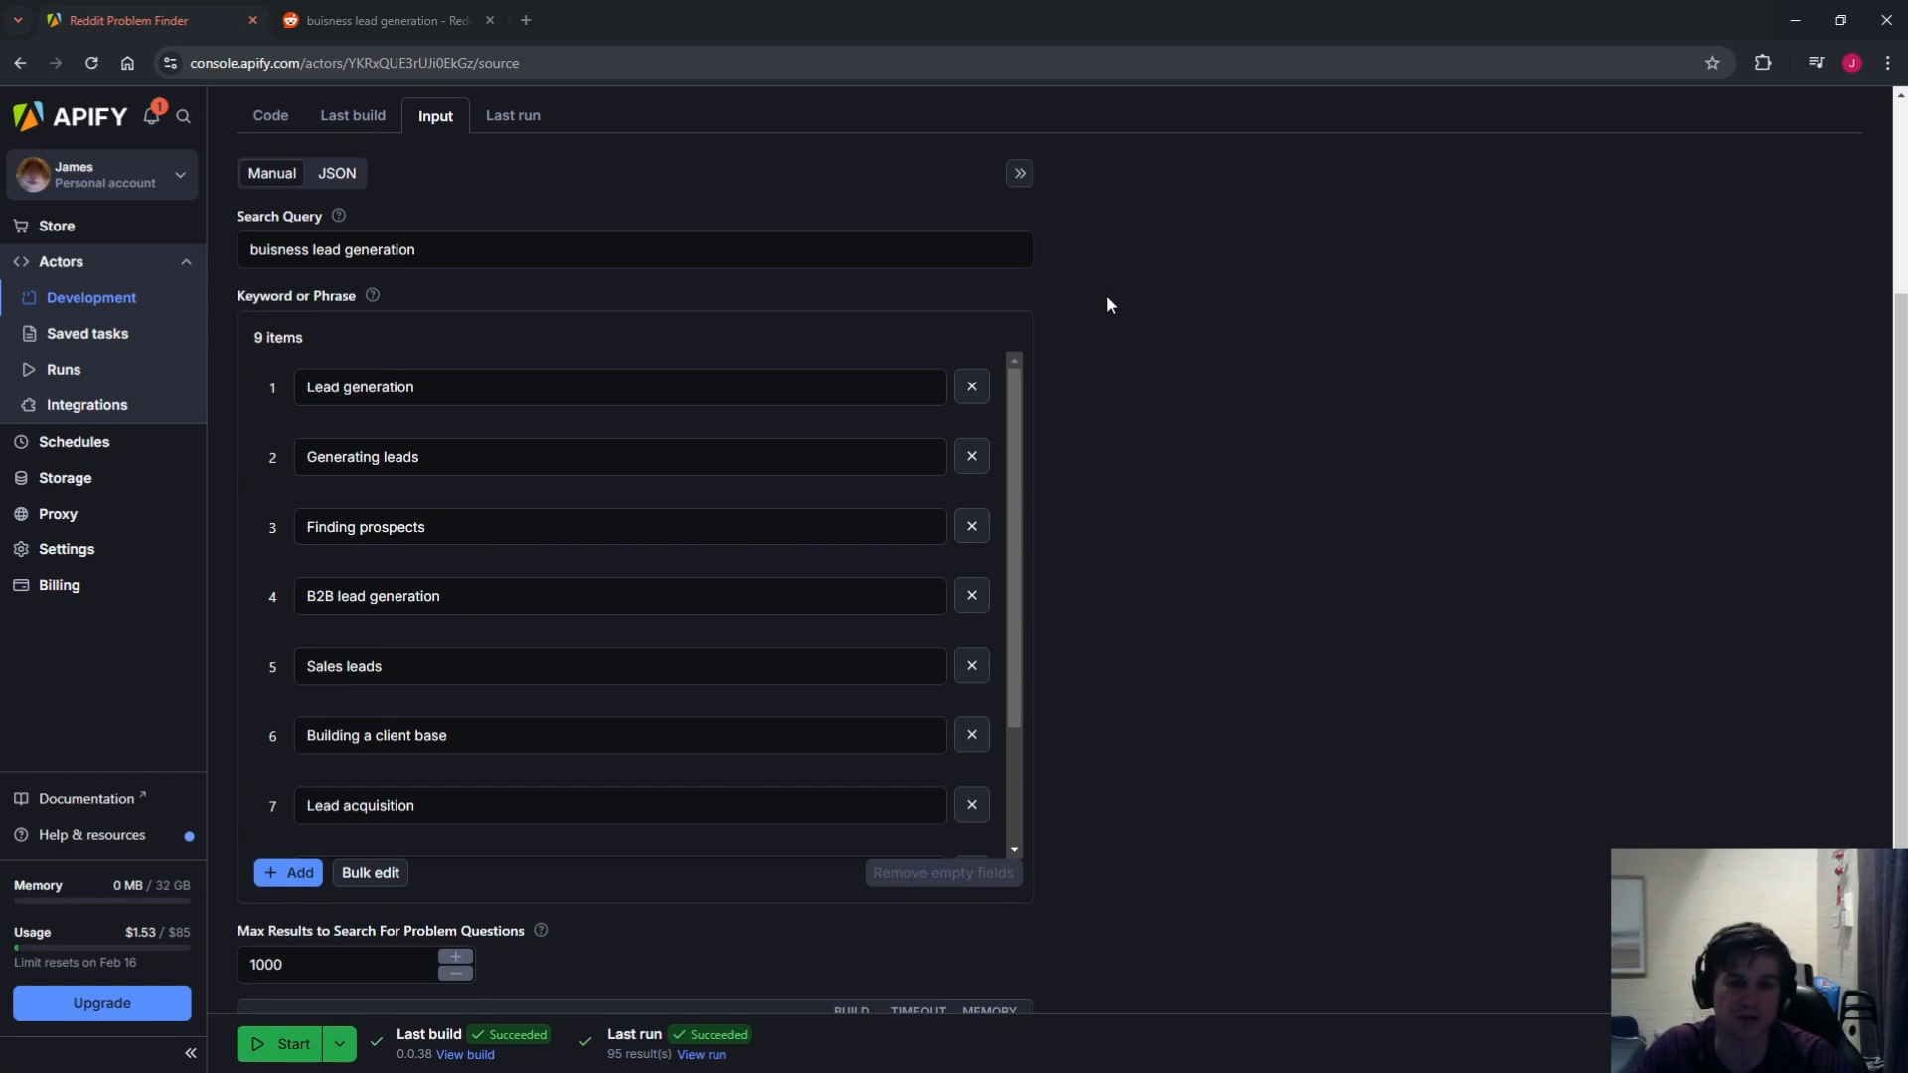
{"action": "scroll", "coordinate": [960, 316], "scroll_direction": "down", "scroll_amount": 3}
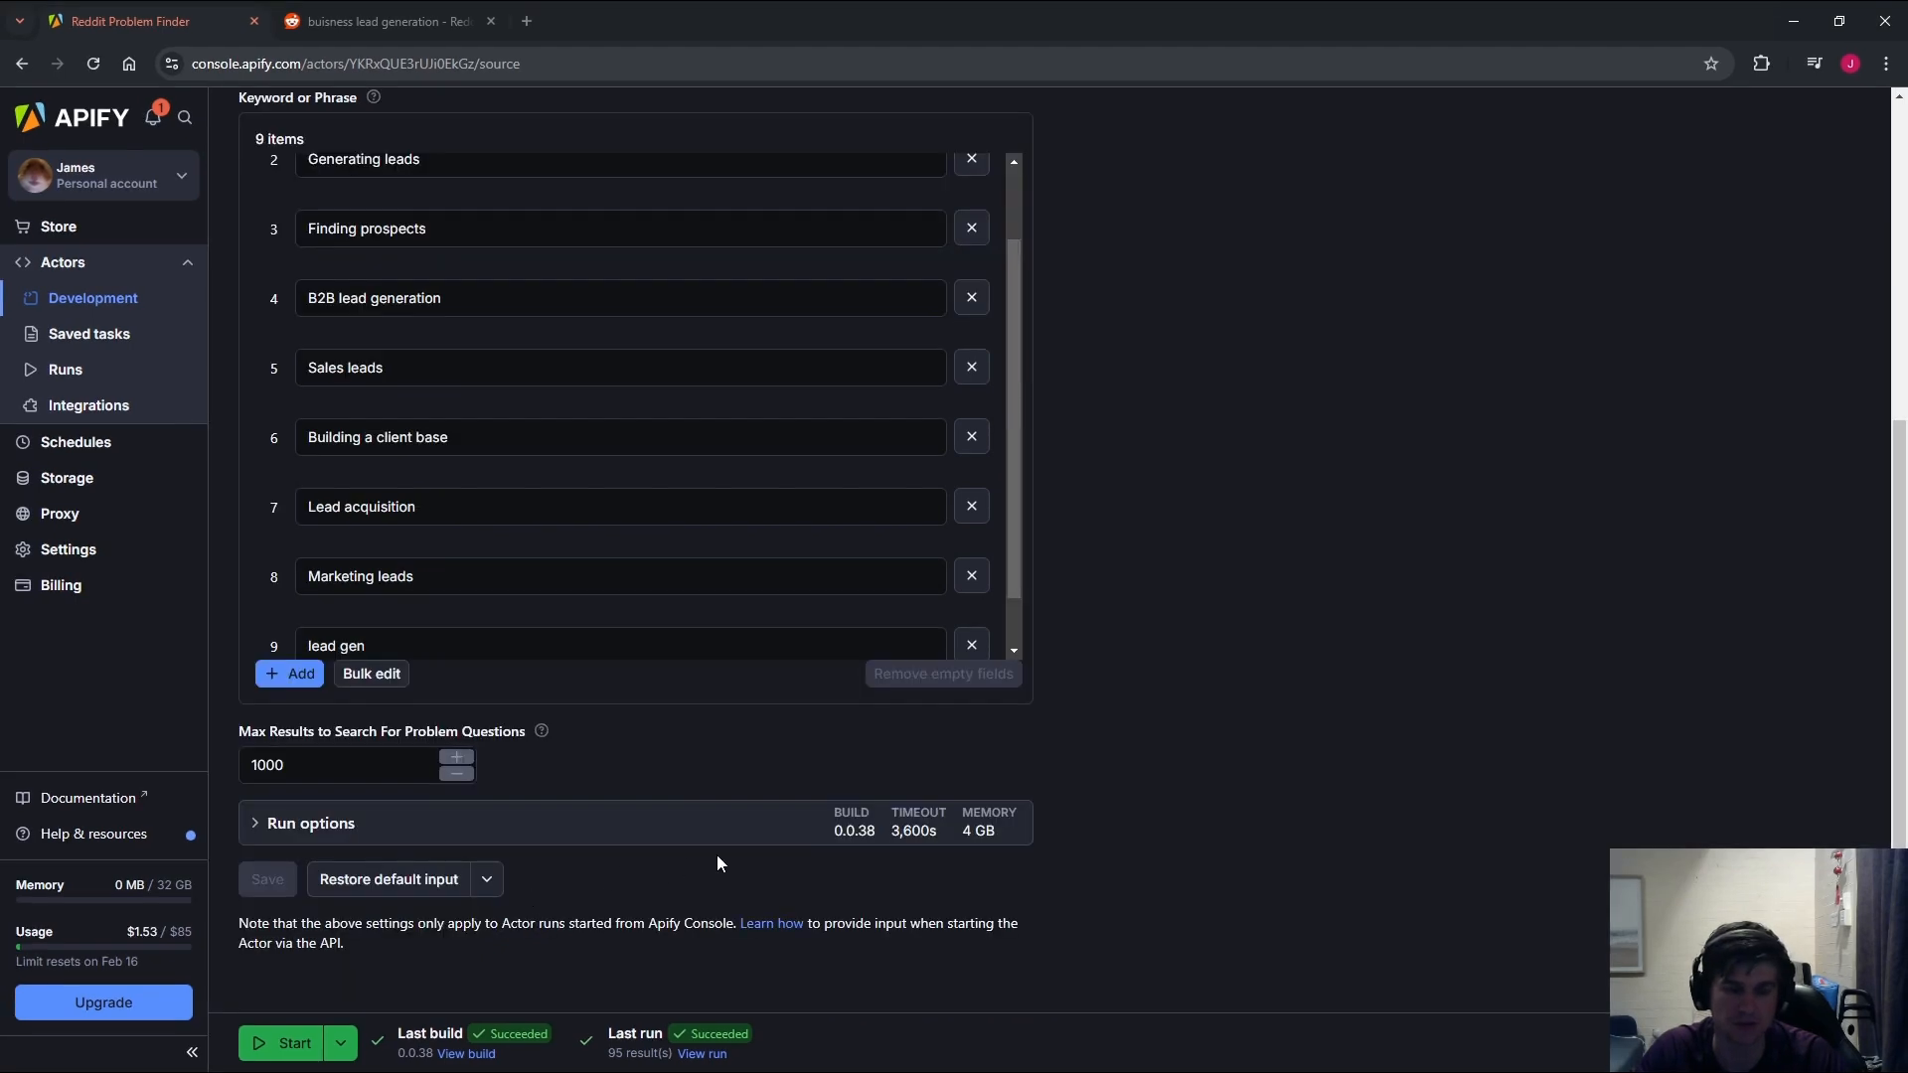
{"action": "scroll", "coordinate": [747, 629], "scroll_direction": "up", "scroll_amount": 3}
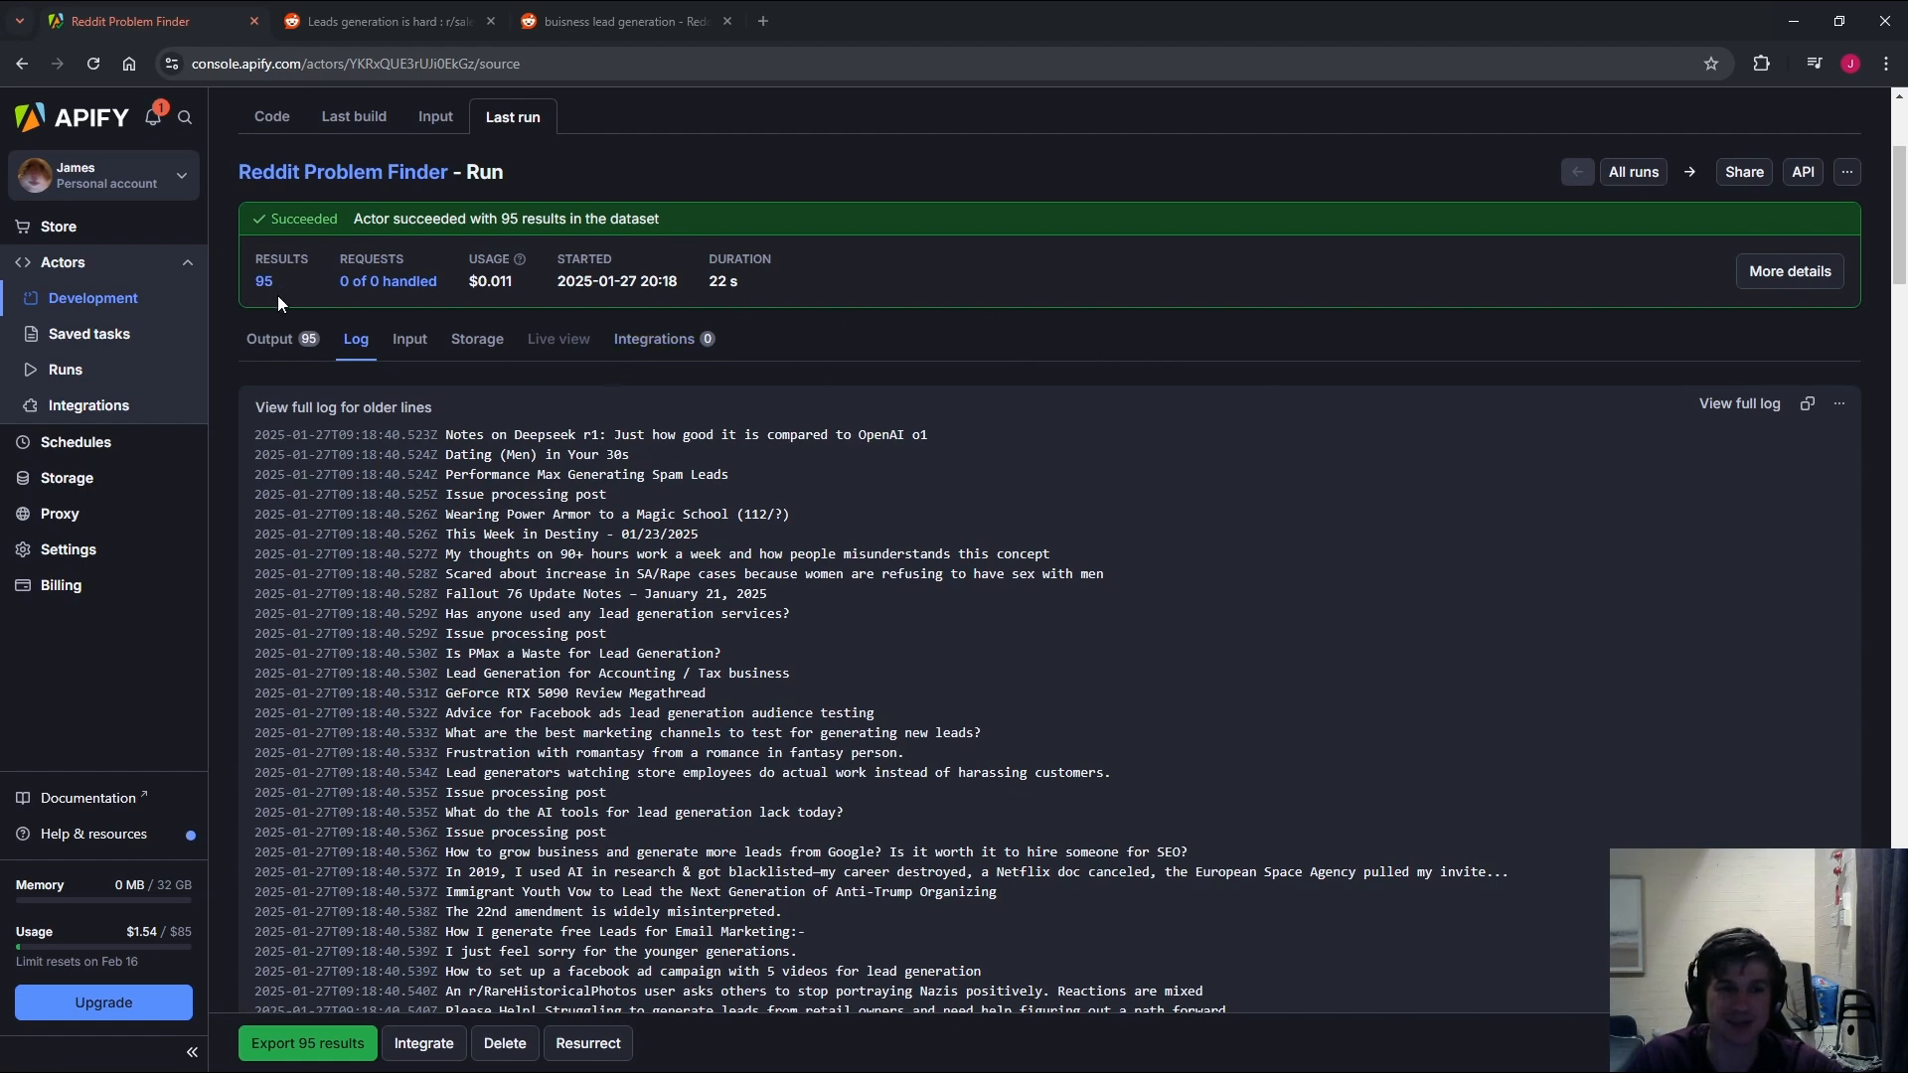
Step: Show the last run's output table and check the dataset export options without downloading
{"action": "left_click", "coordinate": [288, 356]}
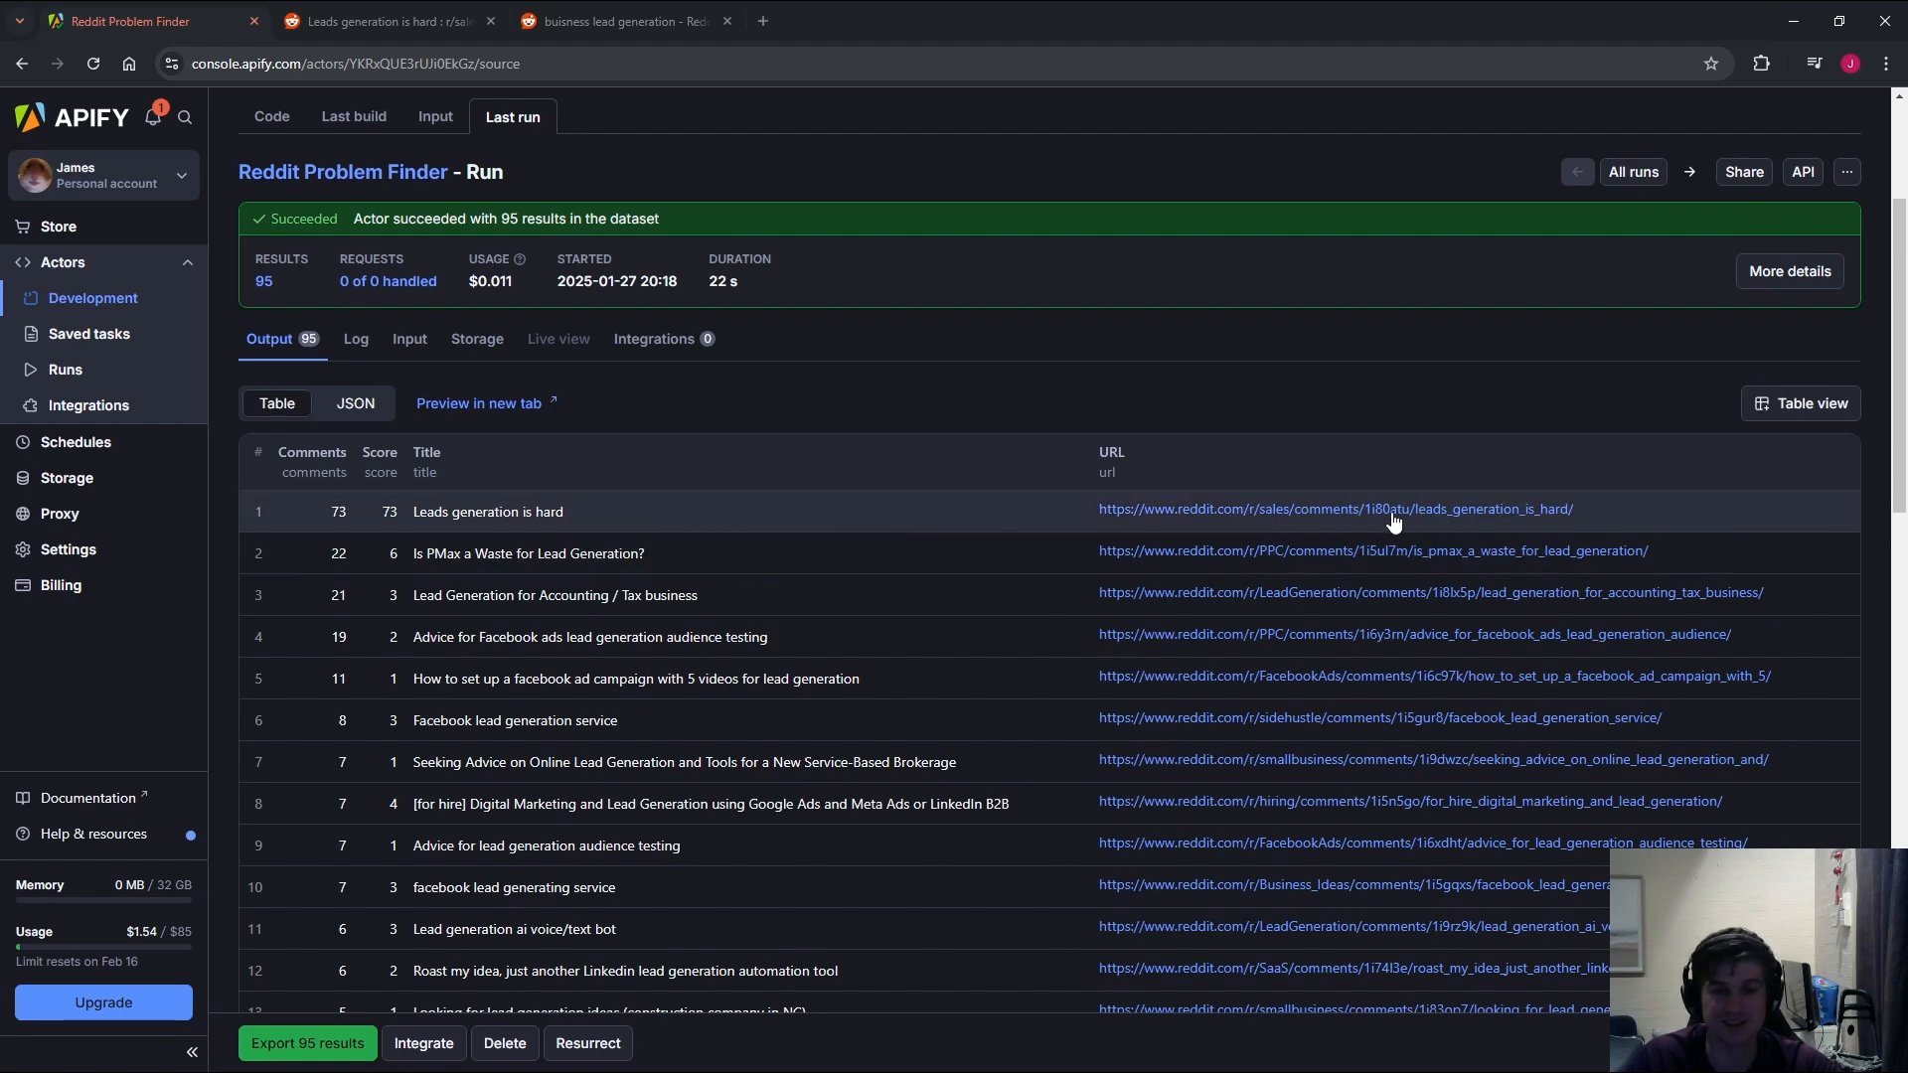
{"action": "left_click", "coordinate": [308, 1043]}
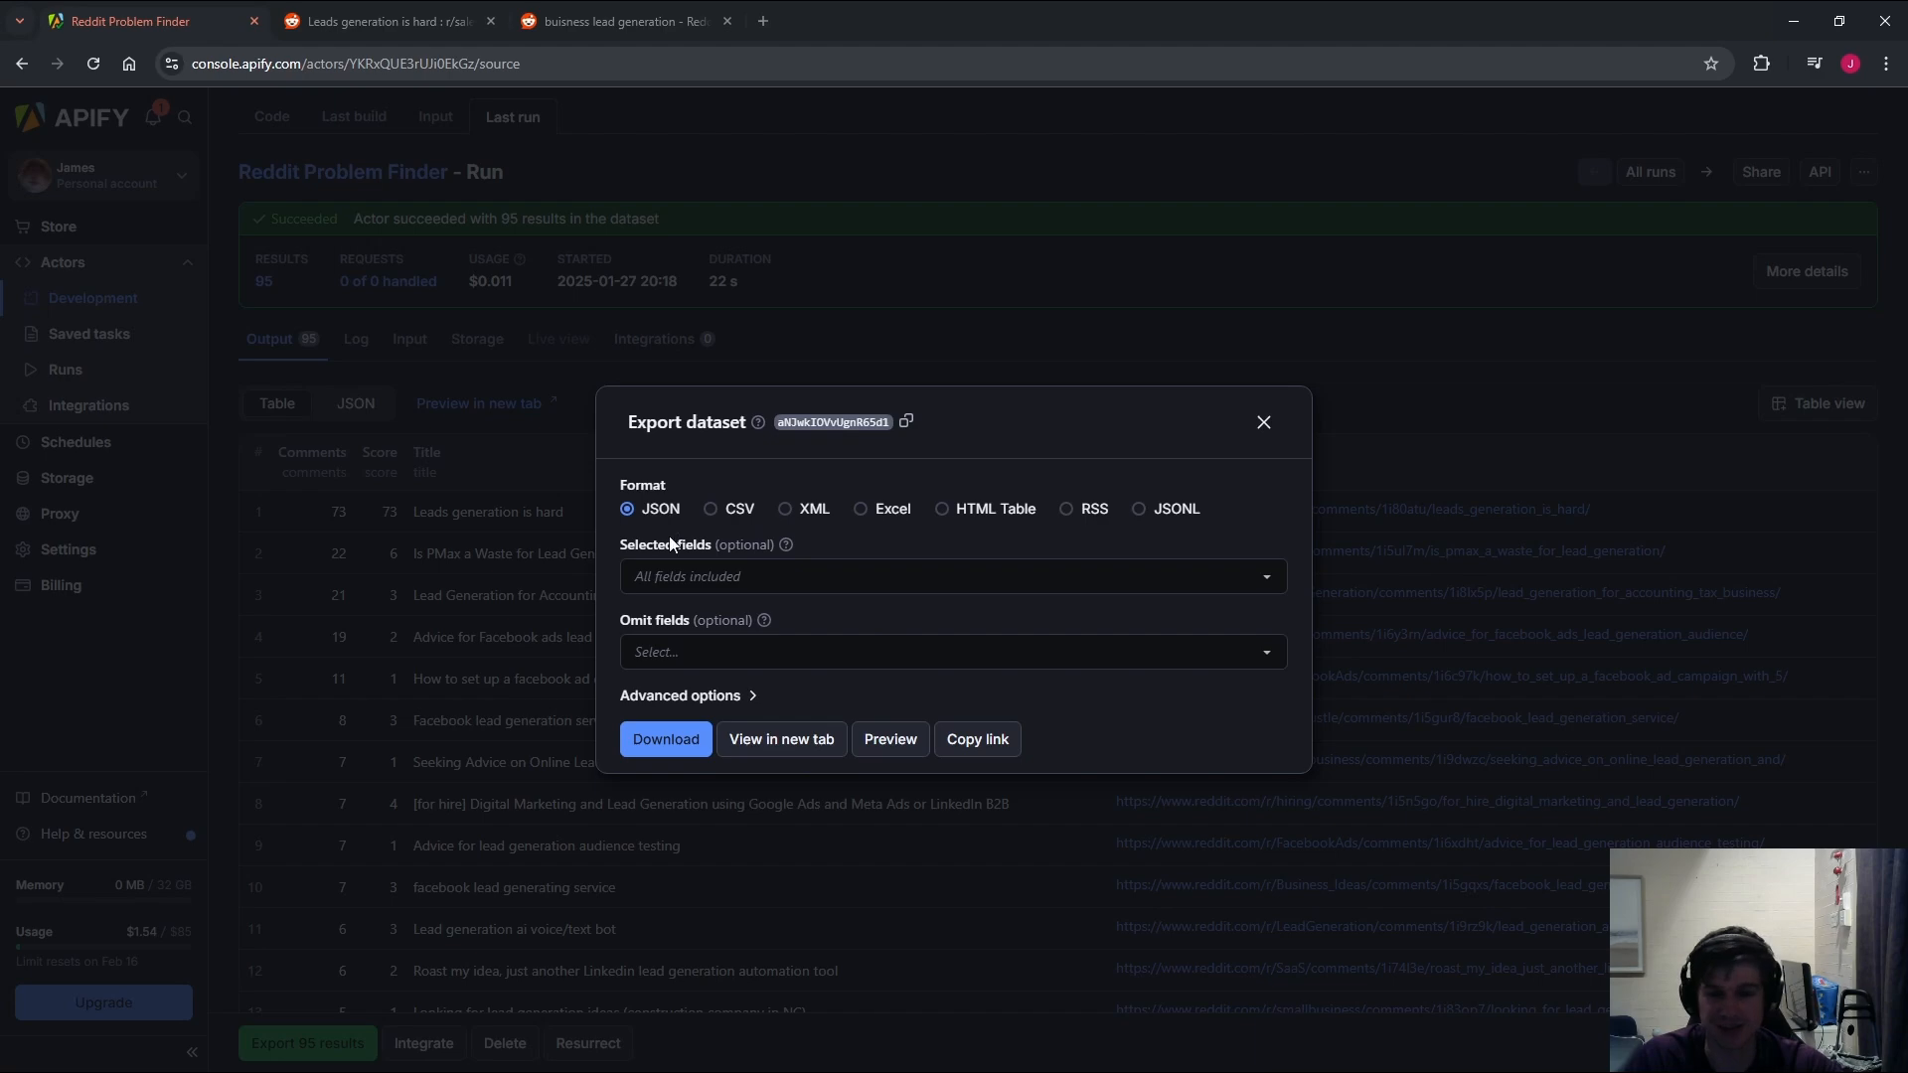
{"action": "left_click", "coordinate": [1263, 421]}
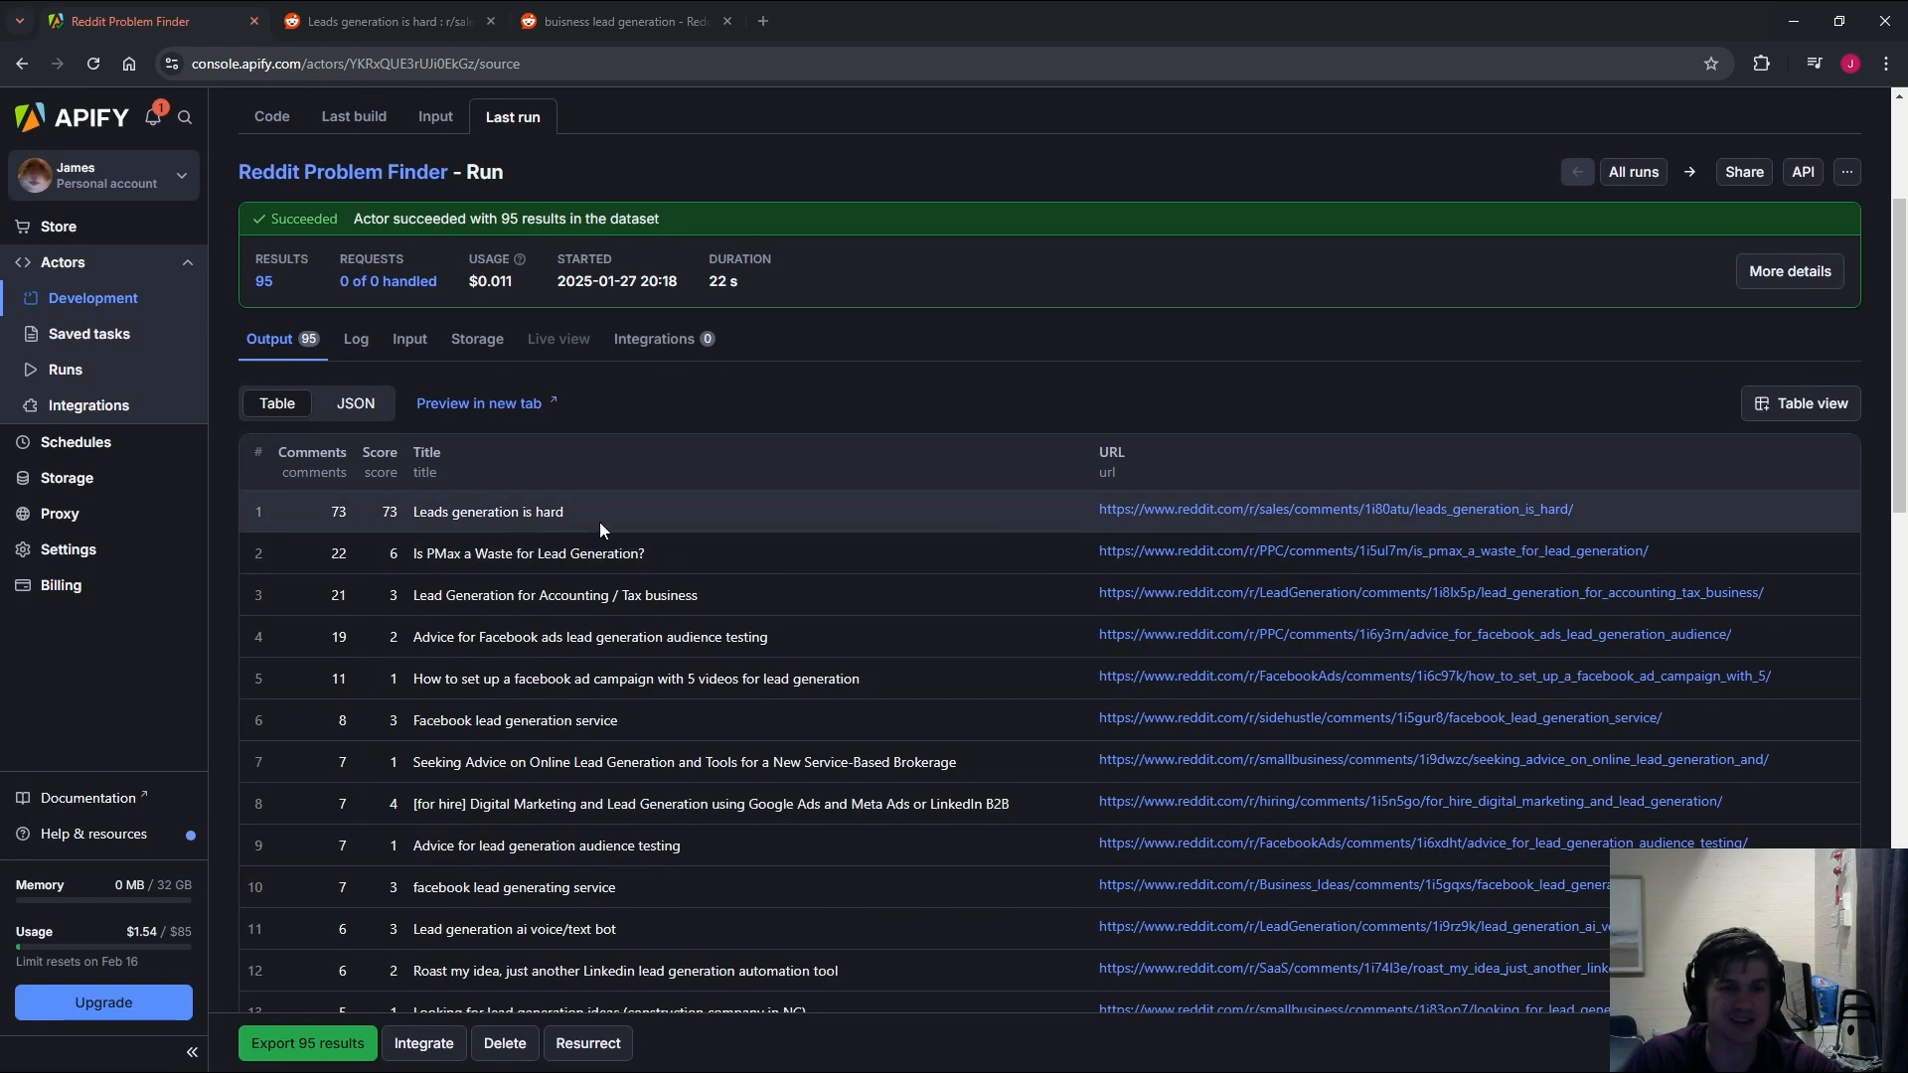
Step: Open the "Leads generation is hard" post from the output table, read its comments, and return to the Apify run results
{"action": "left_click", "coordinate": [1298, 510]}
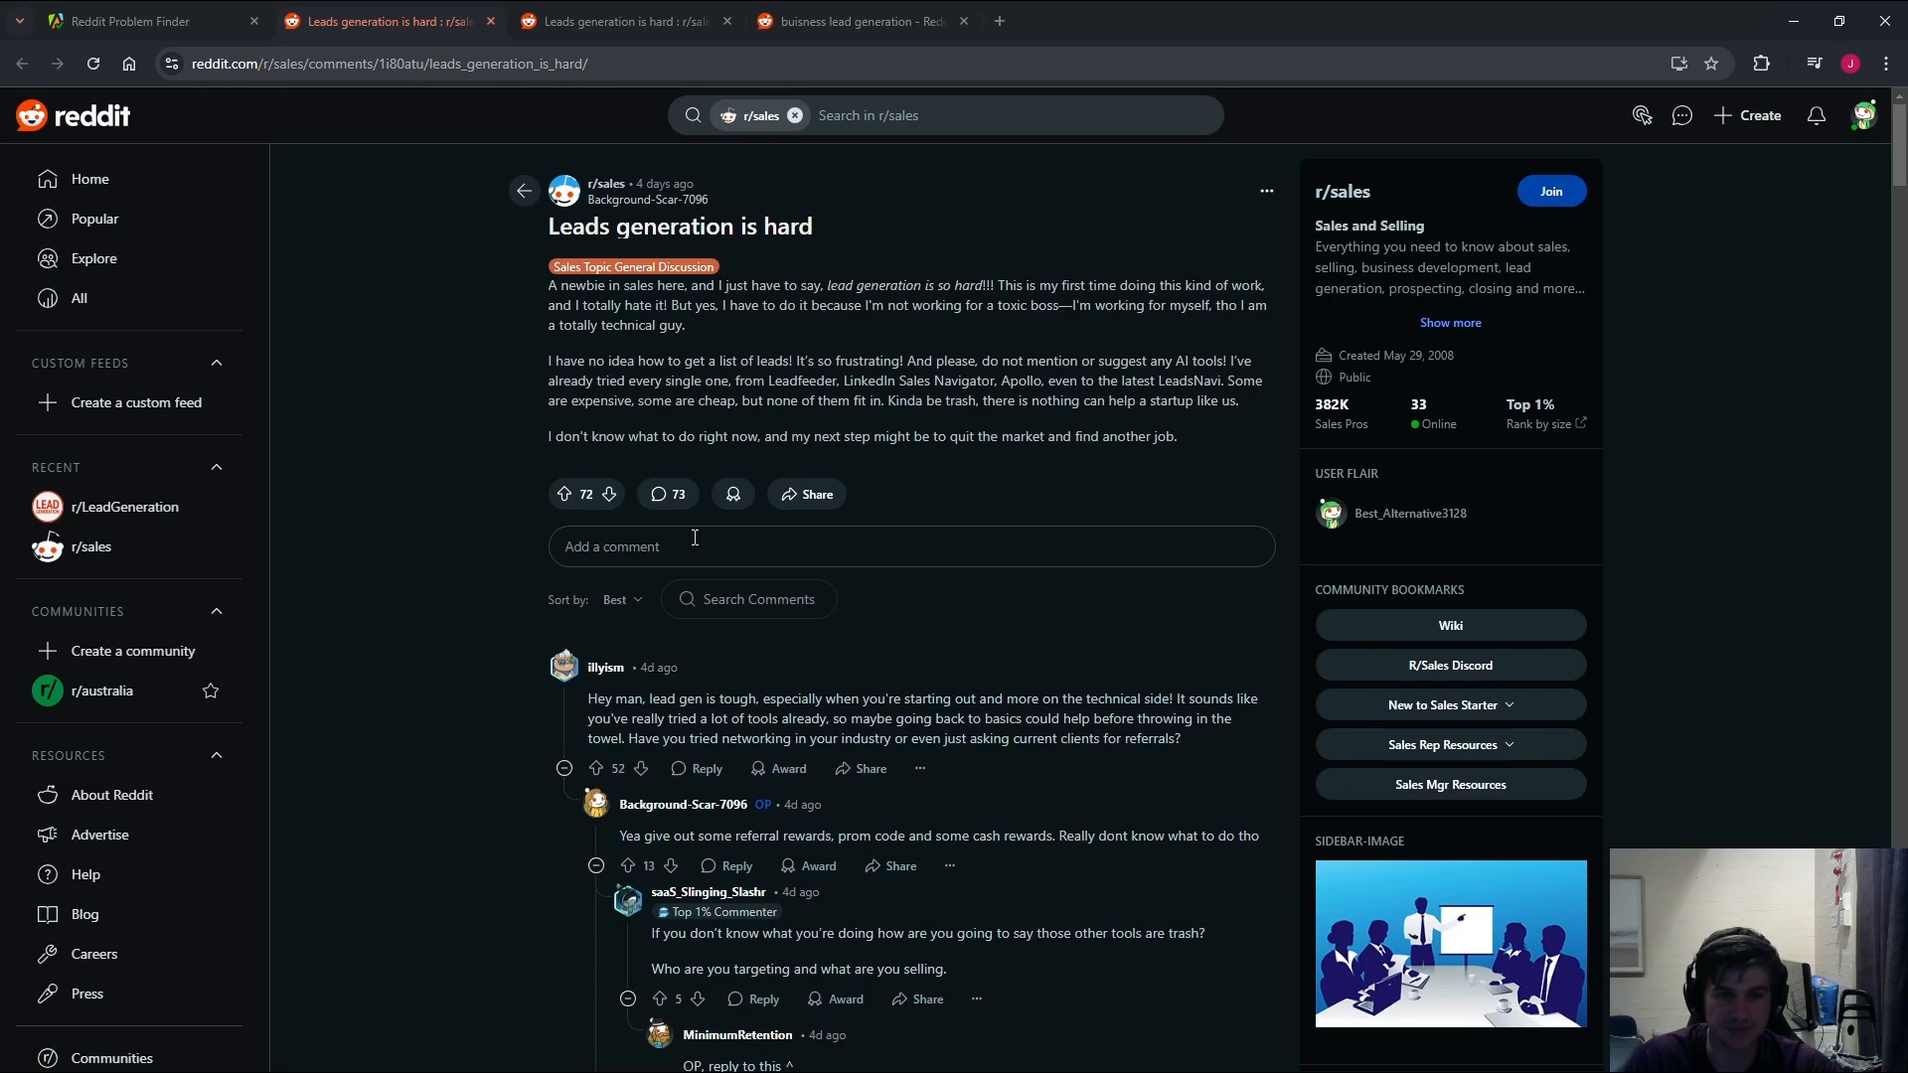
{"action": "scroll", "coordinate": [1099, 588], "scroll_direction": "down", "scroll_amount": 3}
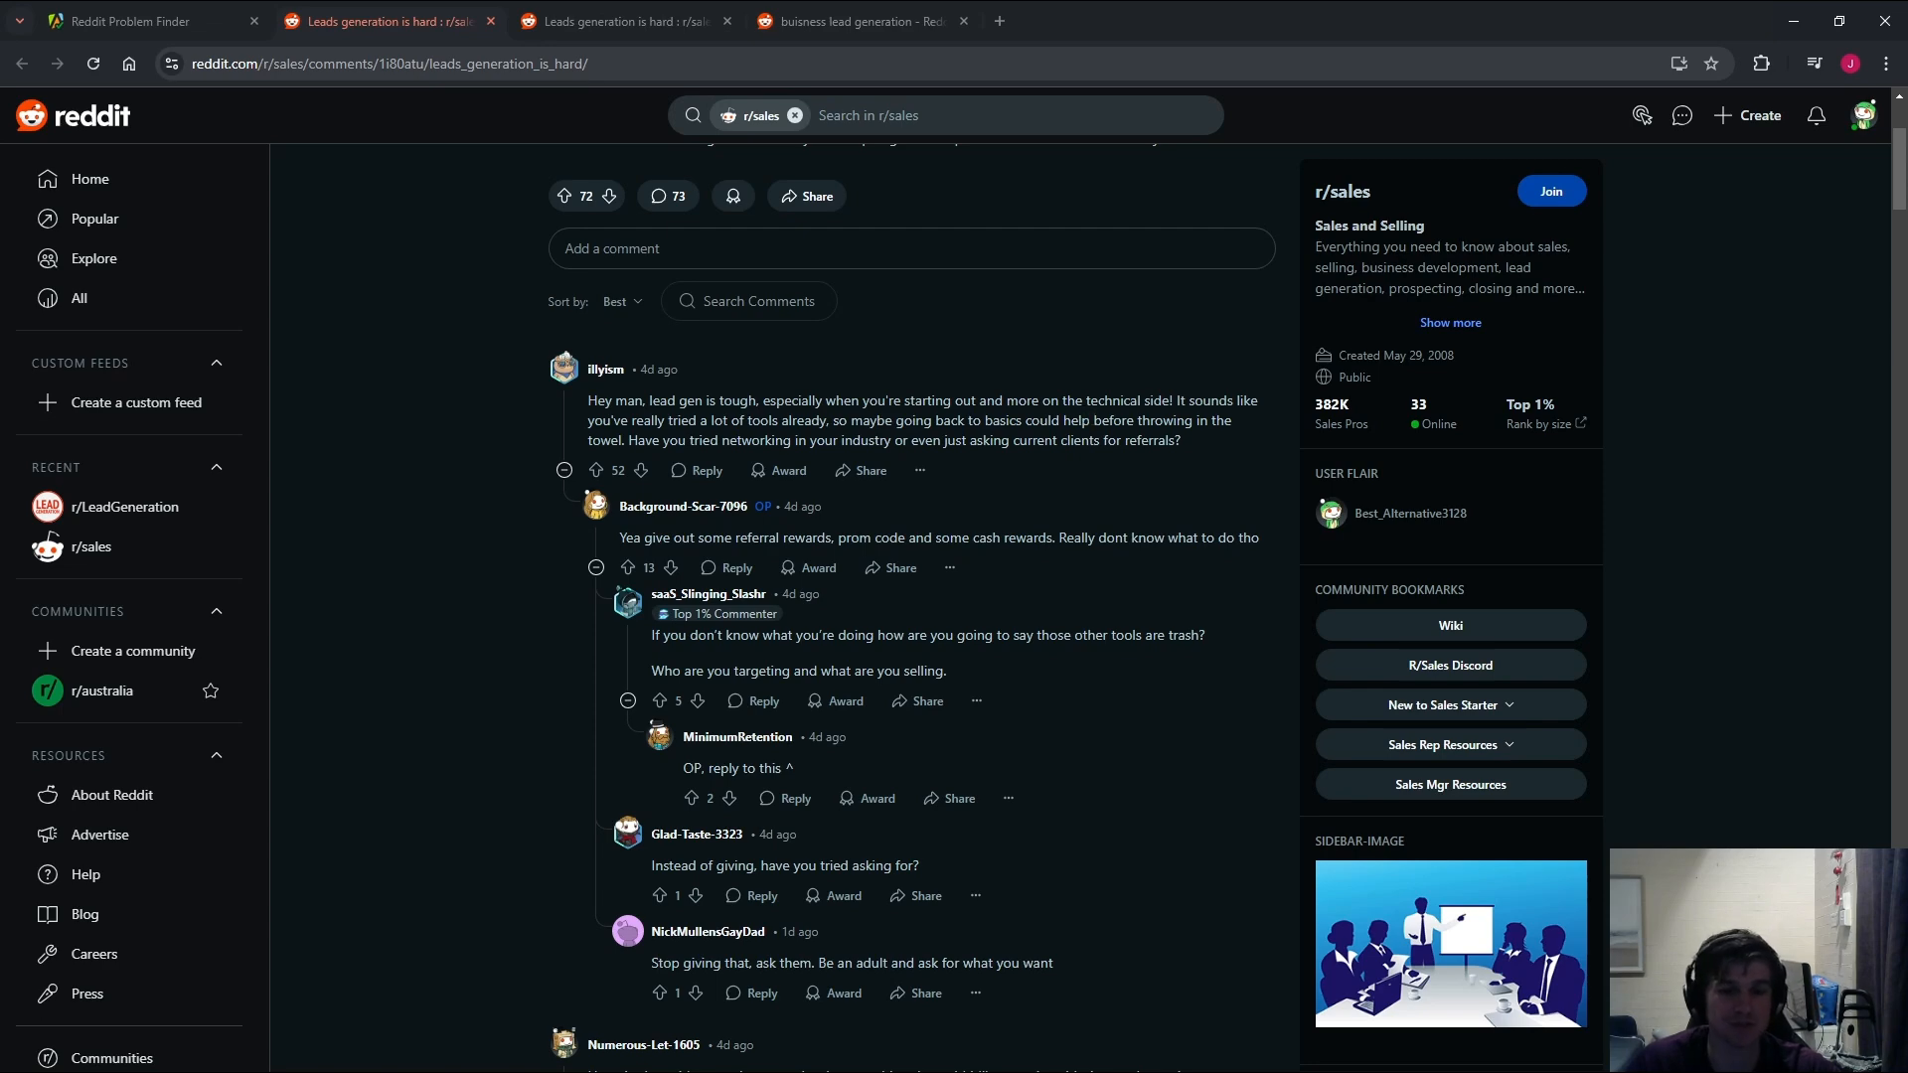
{"action": "key", "text": "ctrl+1"}
{"action": "scroll", "coordinate": [867, 386], "scroll_direction": "up", "scroll_amount": 3}
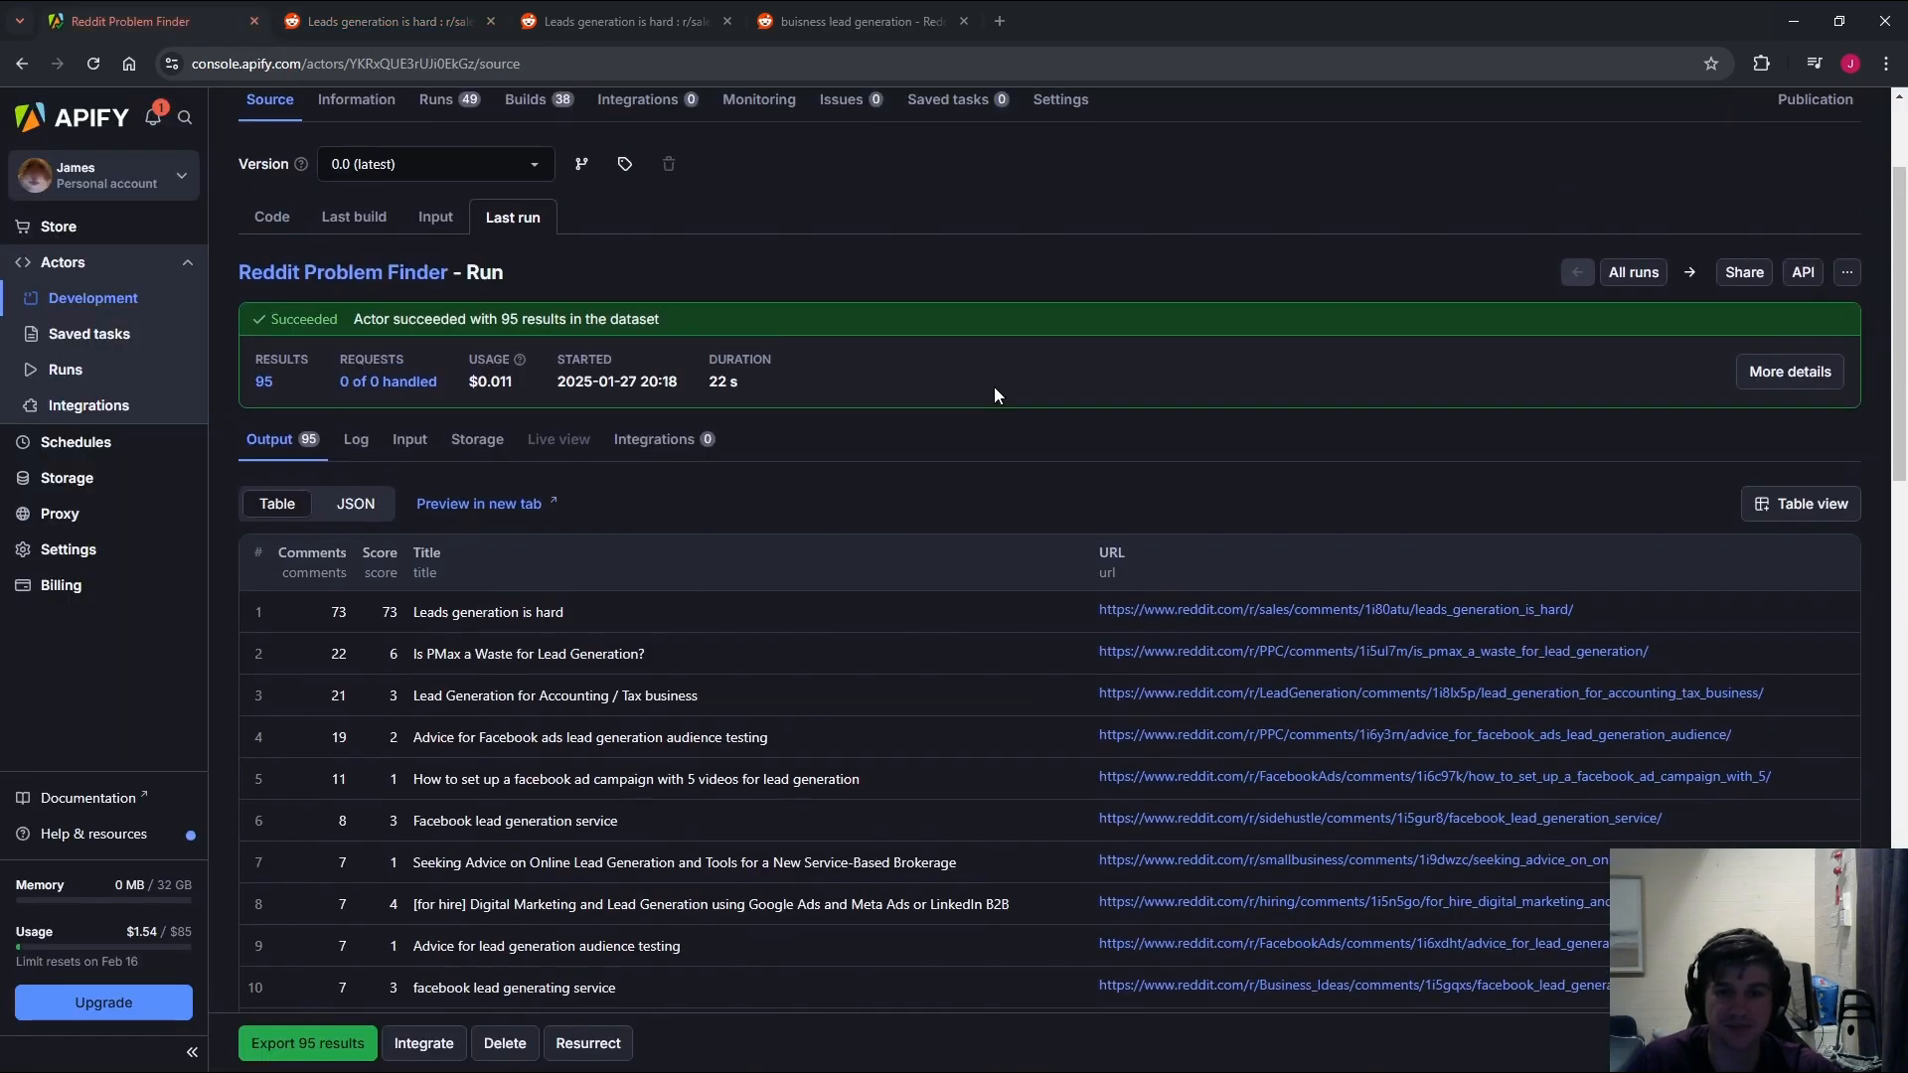